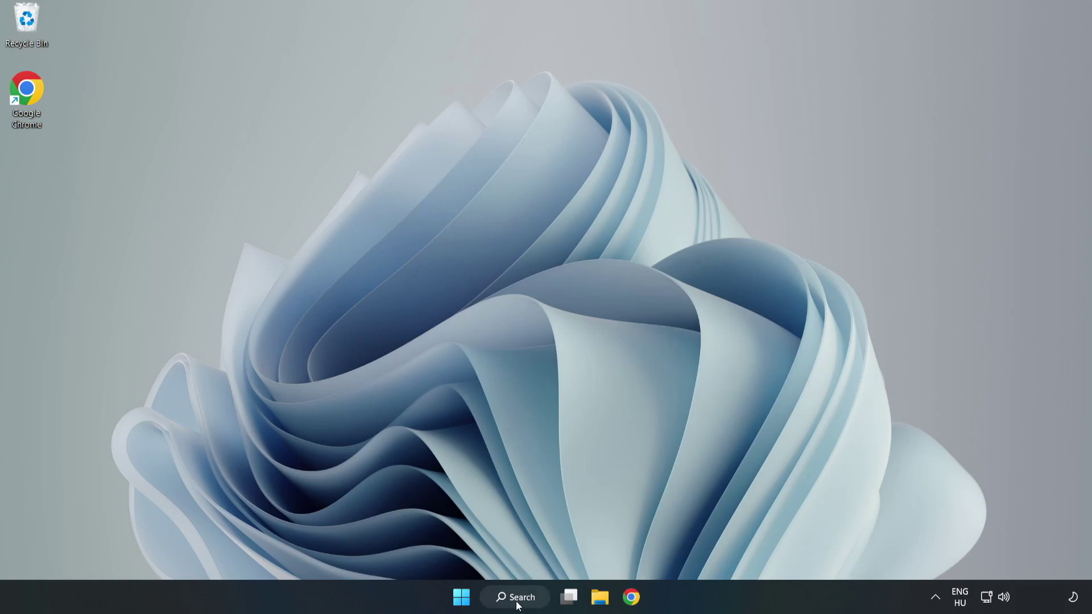
# Launch Device Manager from the taskbar search results.
pyautogui.click(522, 598)
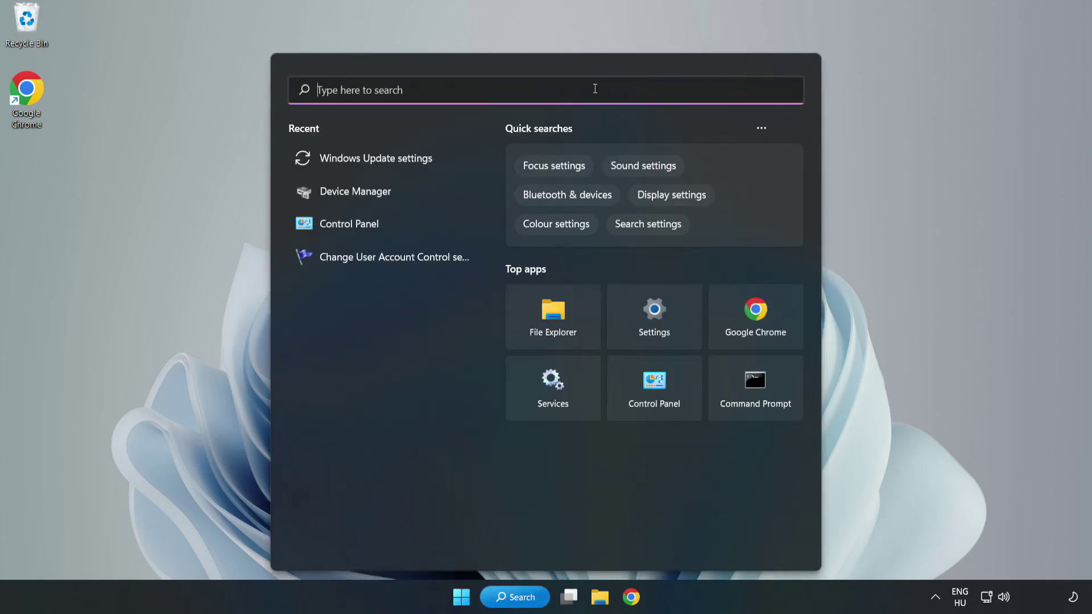
pyautogui.write('devi')
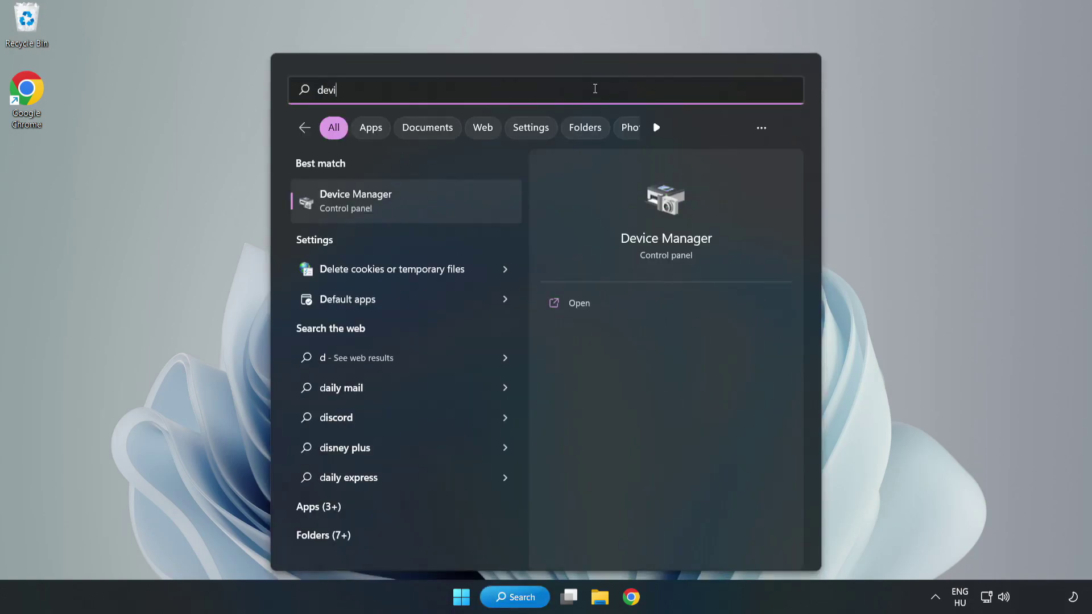
pyautogui.write('ce manager')
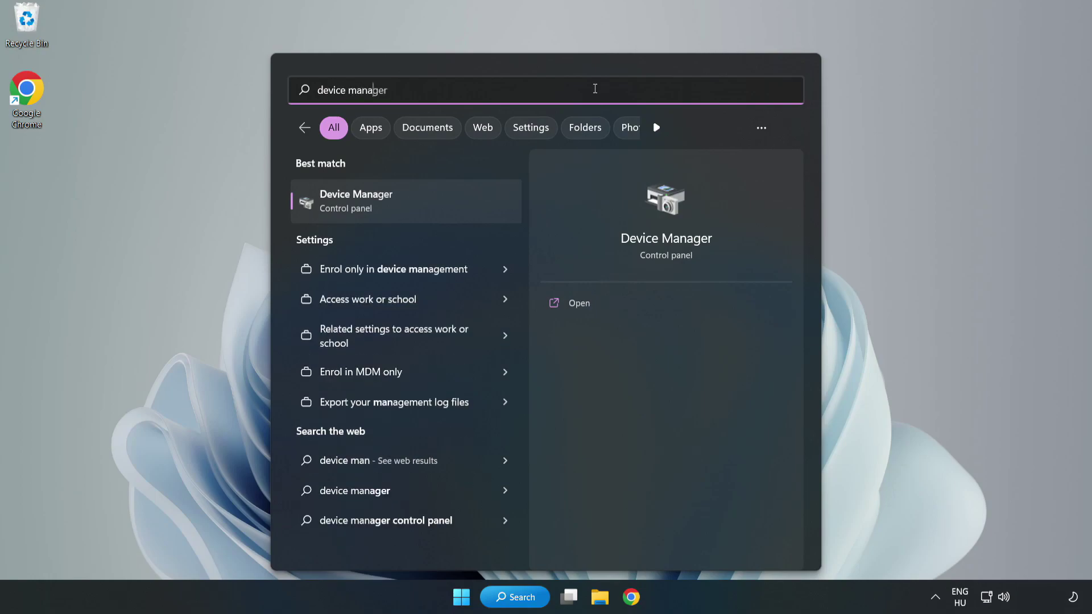
pyautogui.click(407, 211)
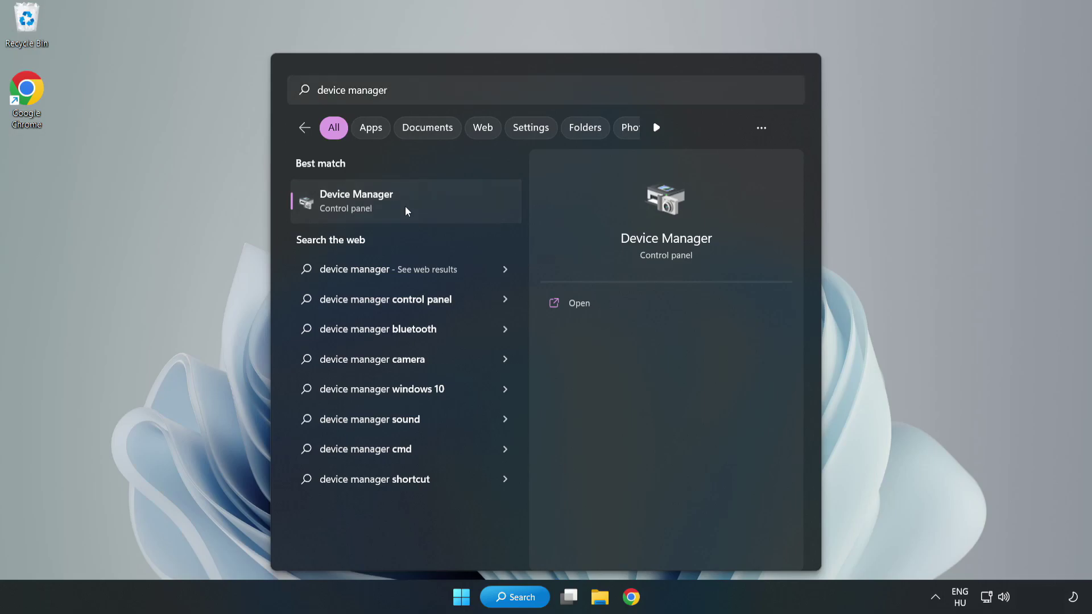
pyautogui.click(406, 207)
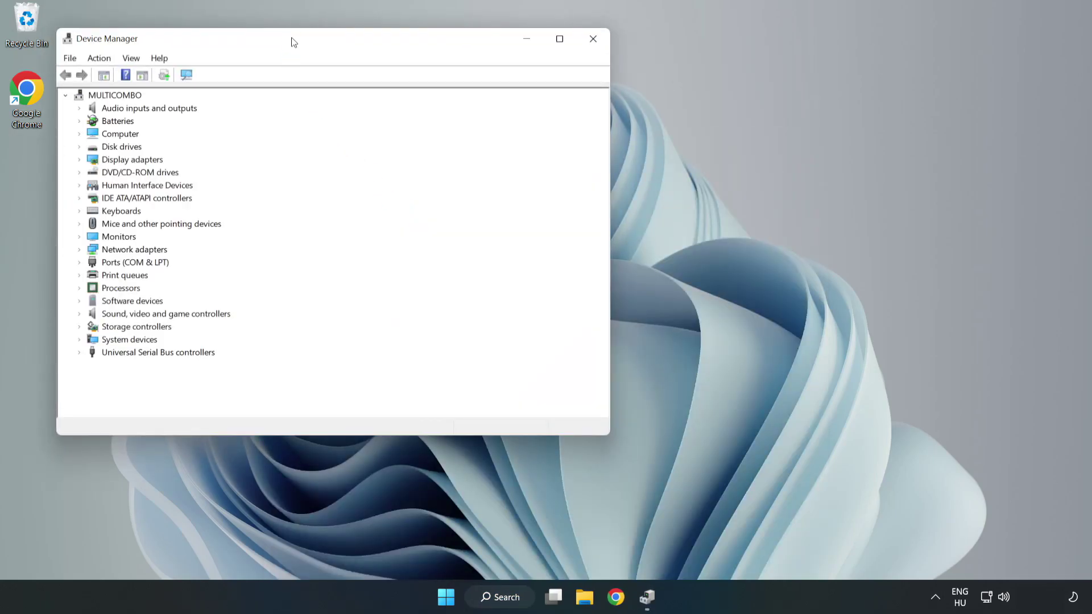
# Locate the VMware SVGA 3D adapter under Display adapters and bring up its actions.
pyautogui.moveTo(291, 42); pyautogui.dragTo(486, 99)
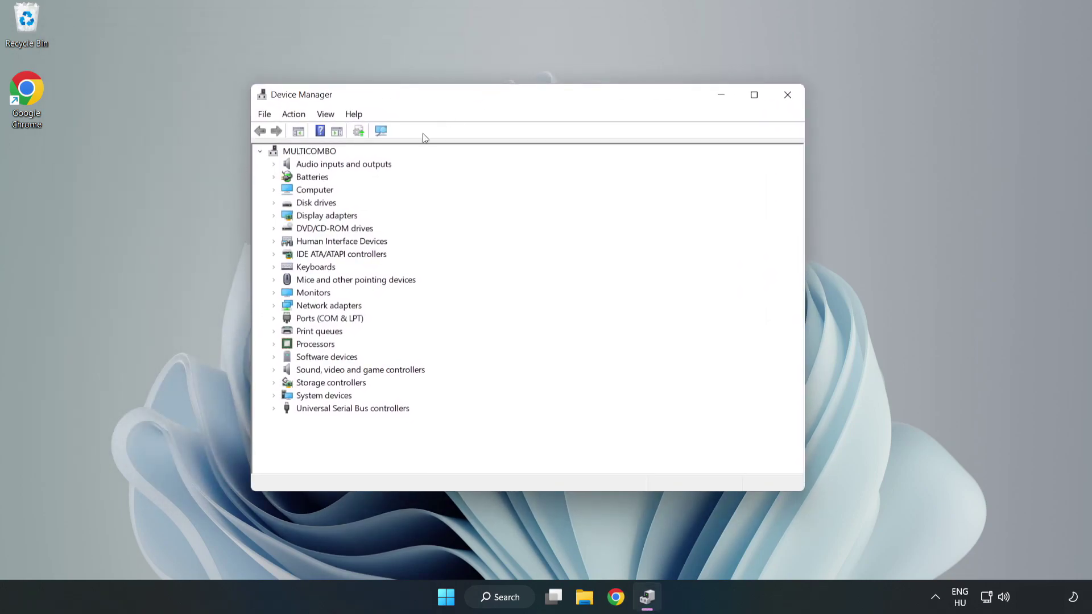
pyautogui.click(293, 216)
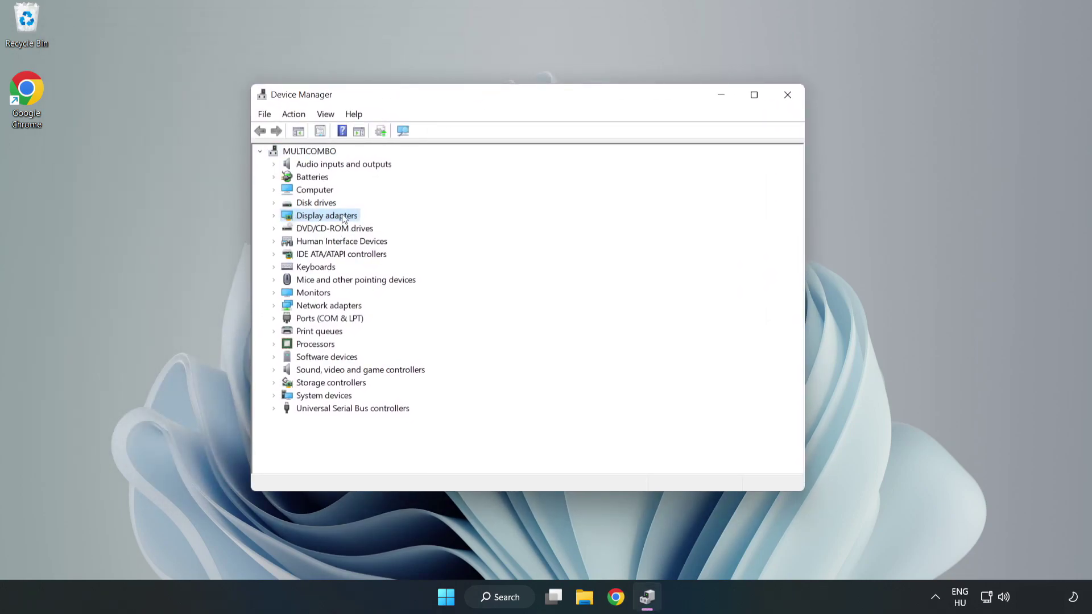
pyautogui.click(275, 218)
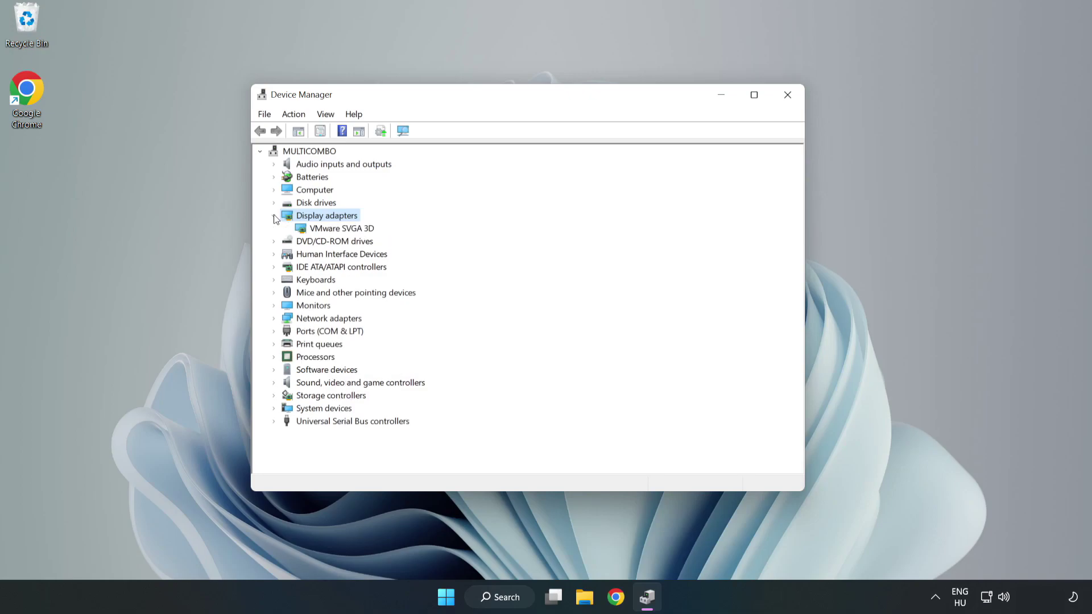
pyautogui.click(280, 231)
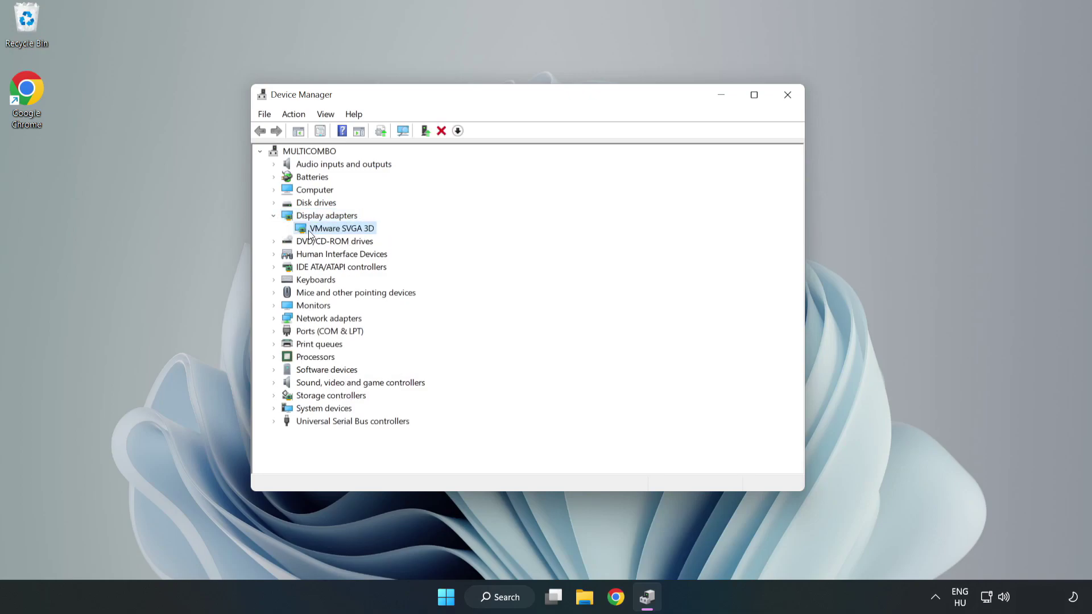
pyautogui.rightClick(339, 232)
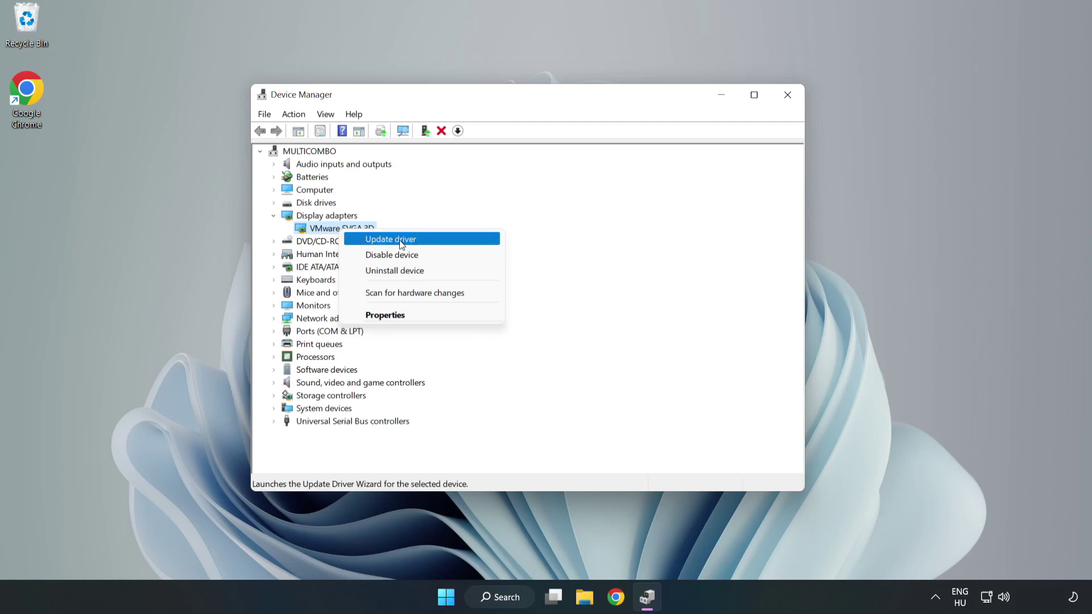
# Have Windows search automatically for a better driver, then close the wizard and Device Manager.
pyautogui.click(424, 242)
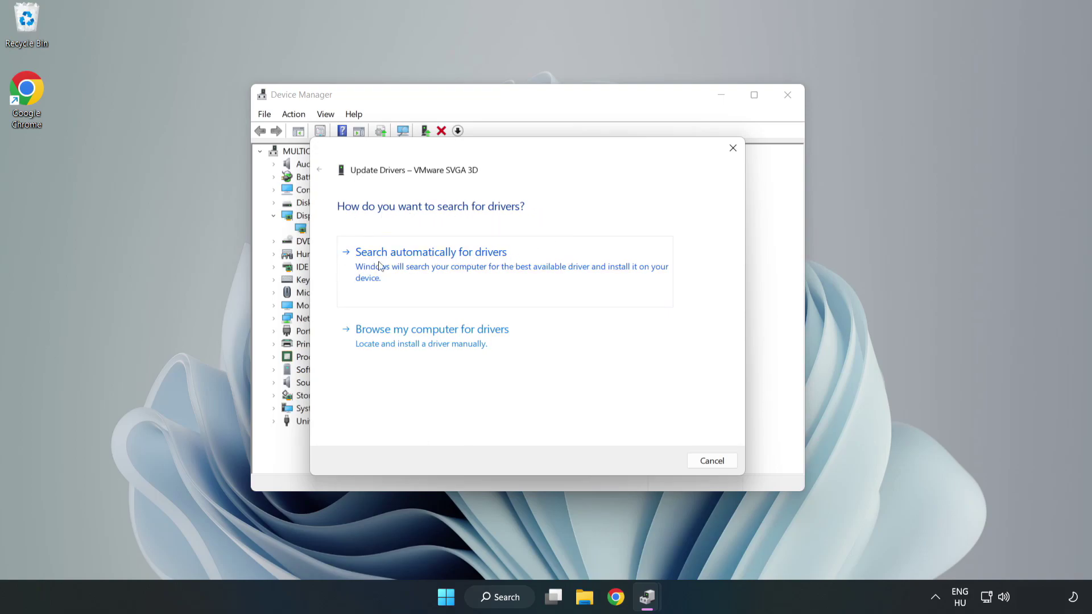
pyautogui.click(433, 261)
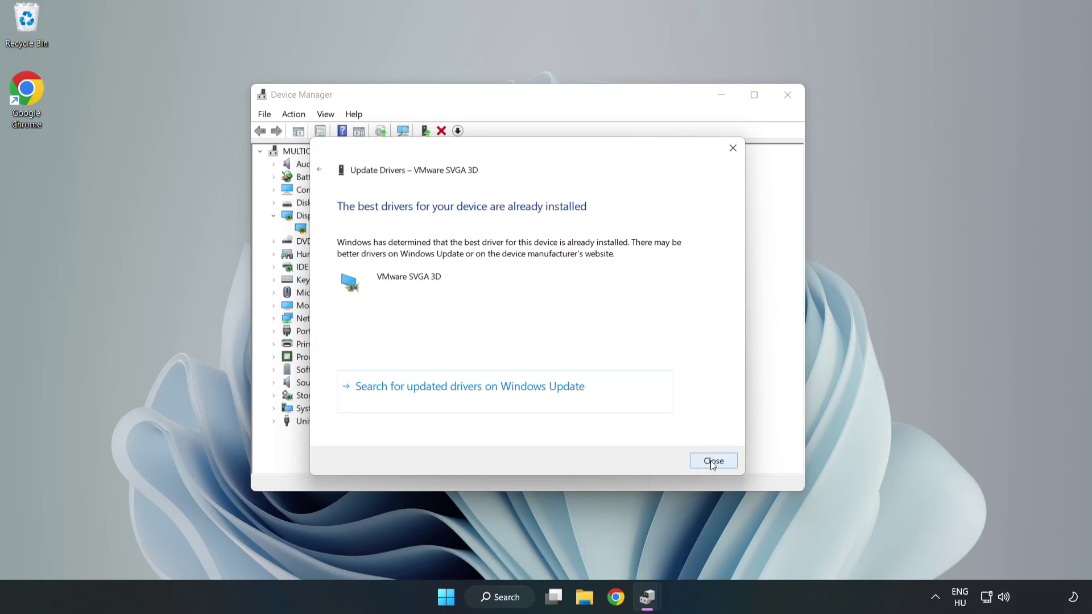
pyautogui.click(712, 461)
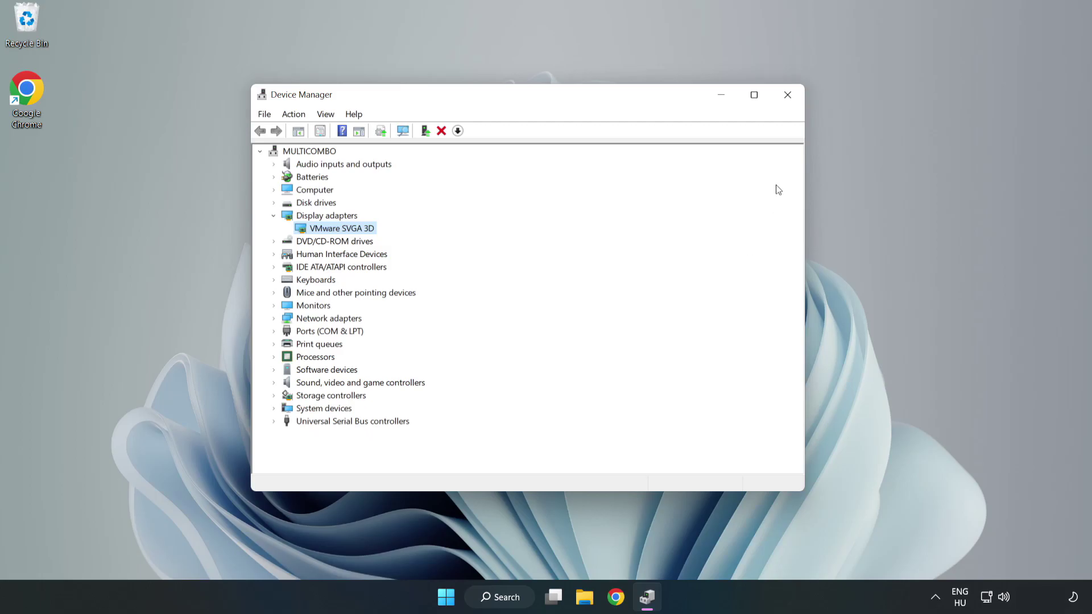
pyautogui.click(787, 96)
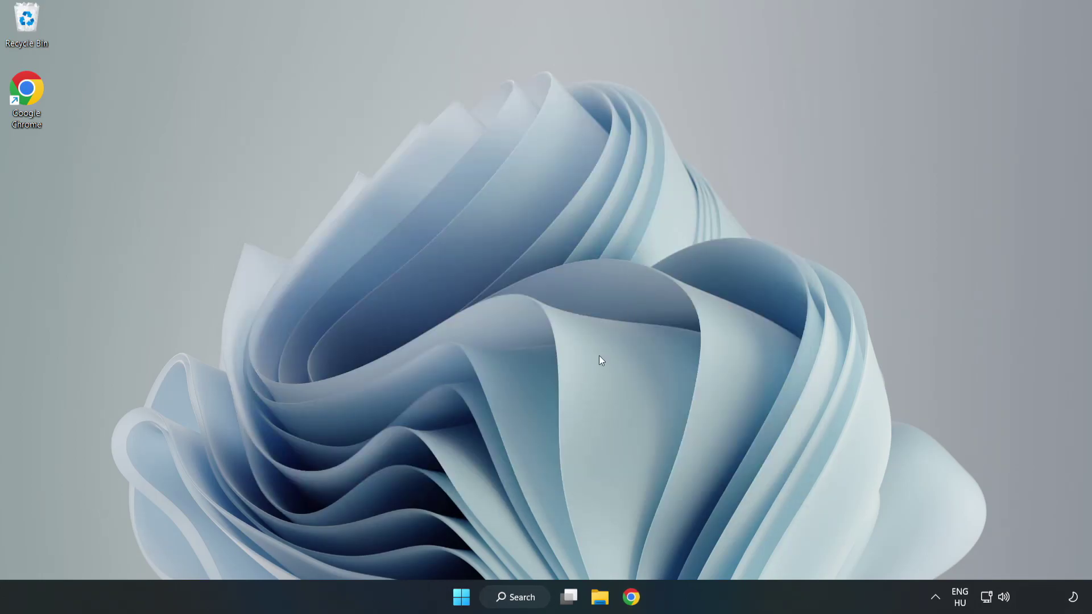
# Bring up the taskbar search to find Windows Update settings.
pyautogui.click(520, 597)
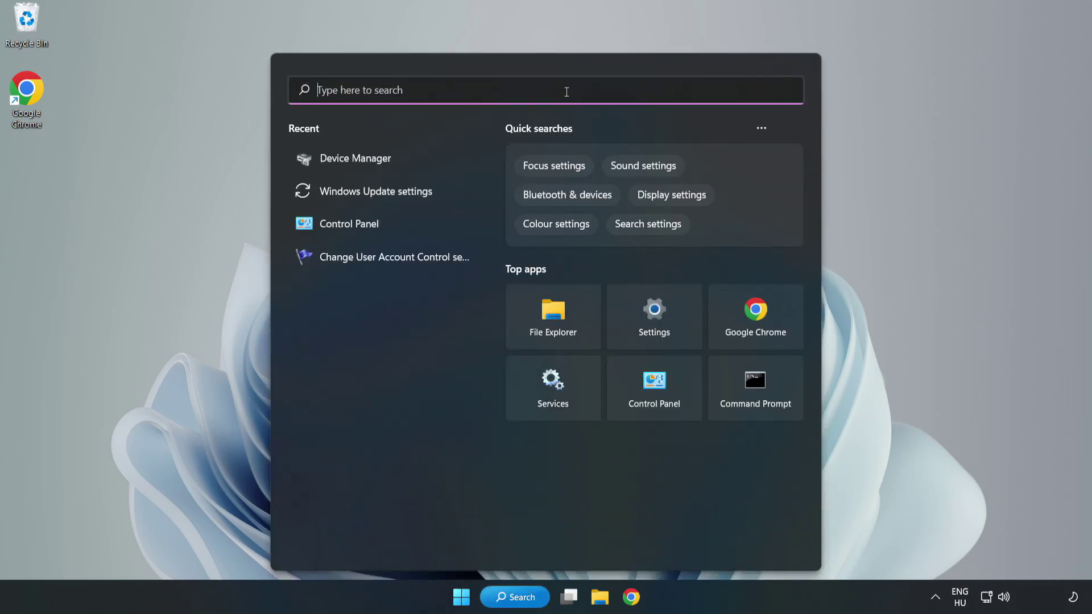
pyautogui.write('updat')
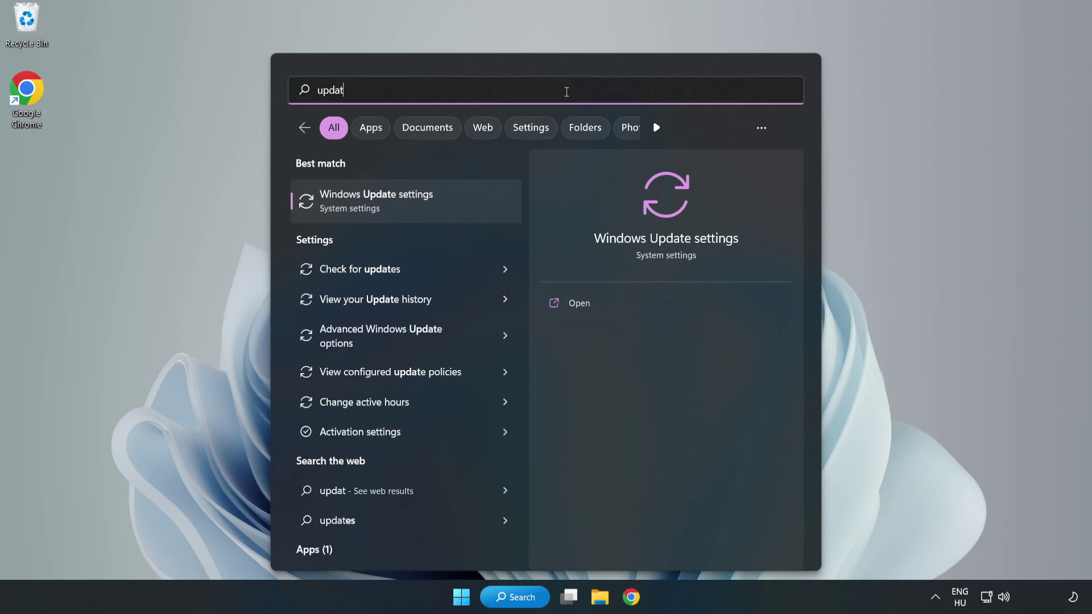
pyautogui.write('es')
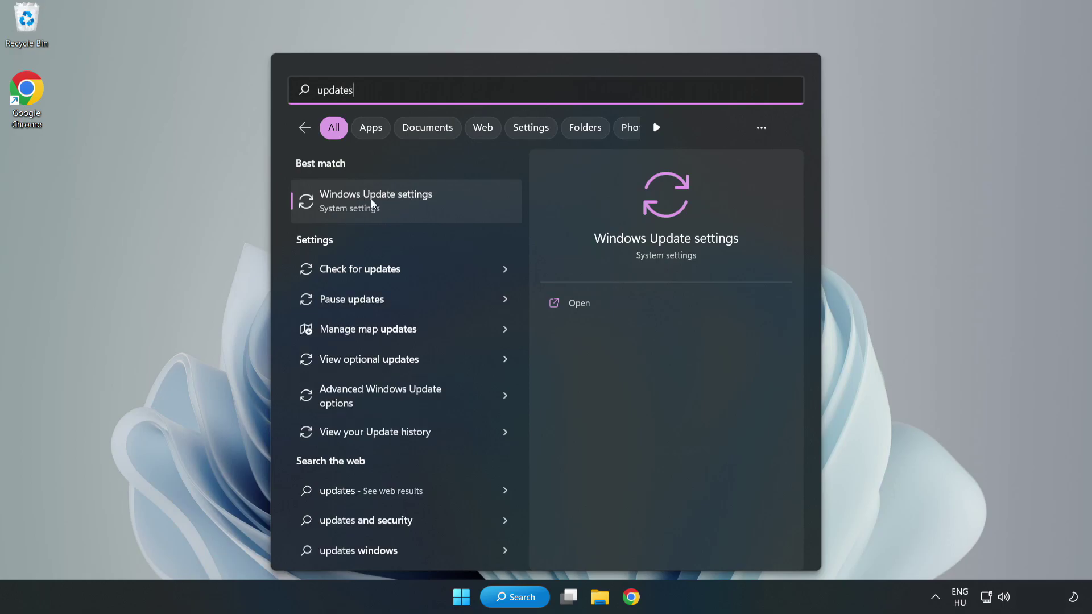
# Check Windows Update for new updates until it reports up to date, then close Settings.
pyautogui.click(388, 205)
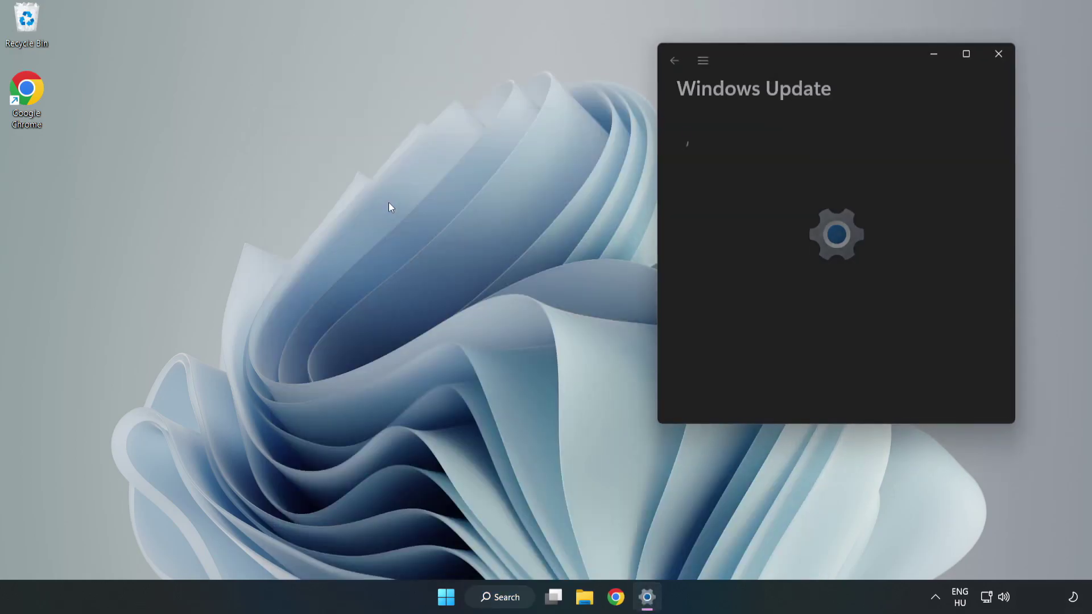
pyautogui.click(969, 50)
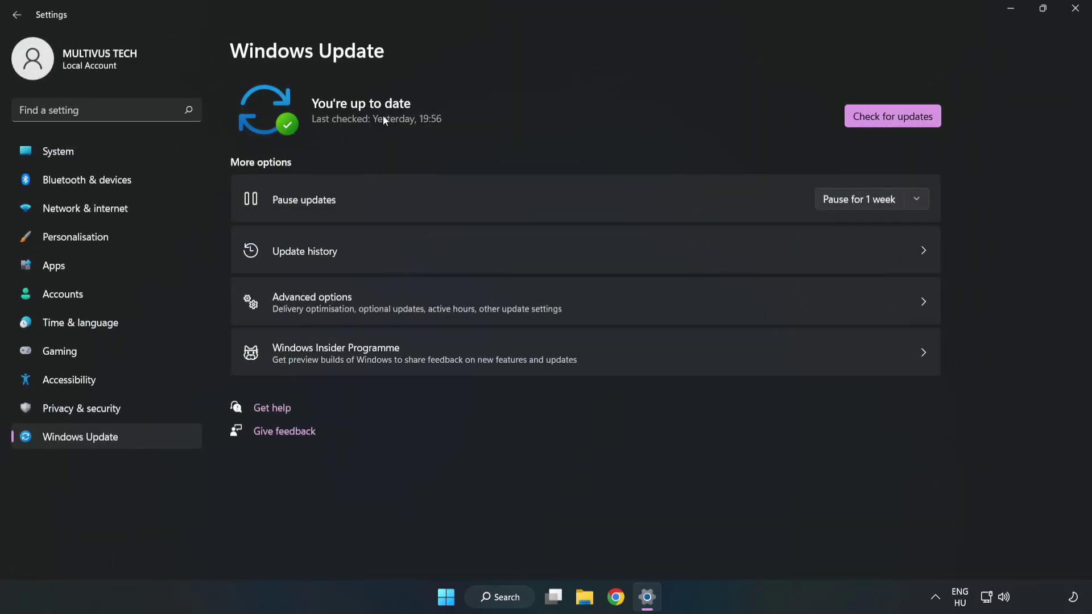
pyautogui.click(896, 119)
pyautogui.click(1076, 15)
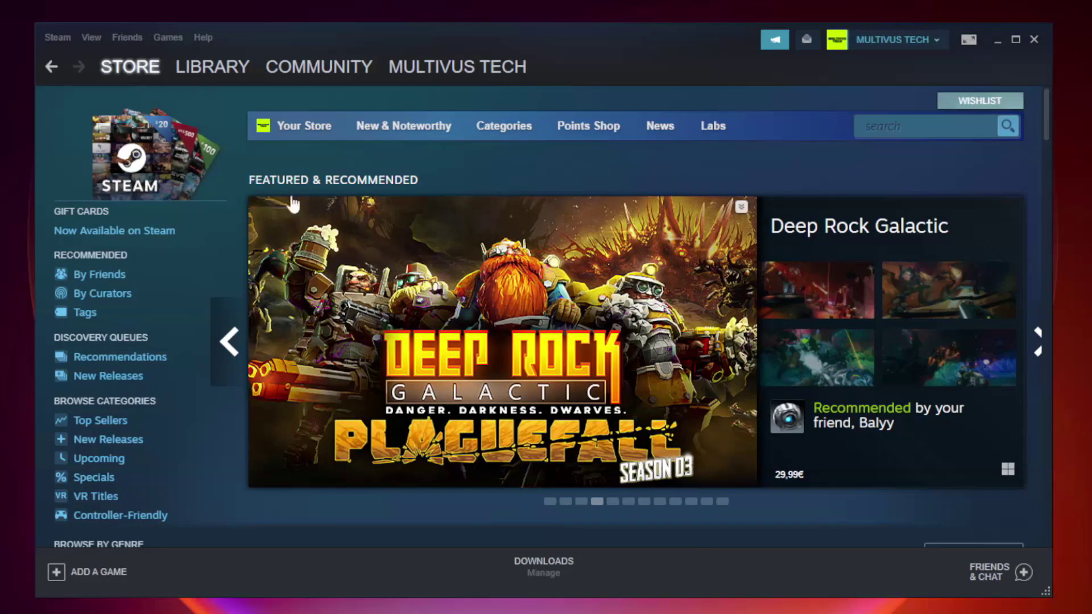
pyautogui.moveTo(213, 67)
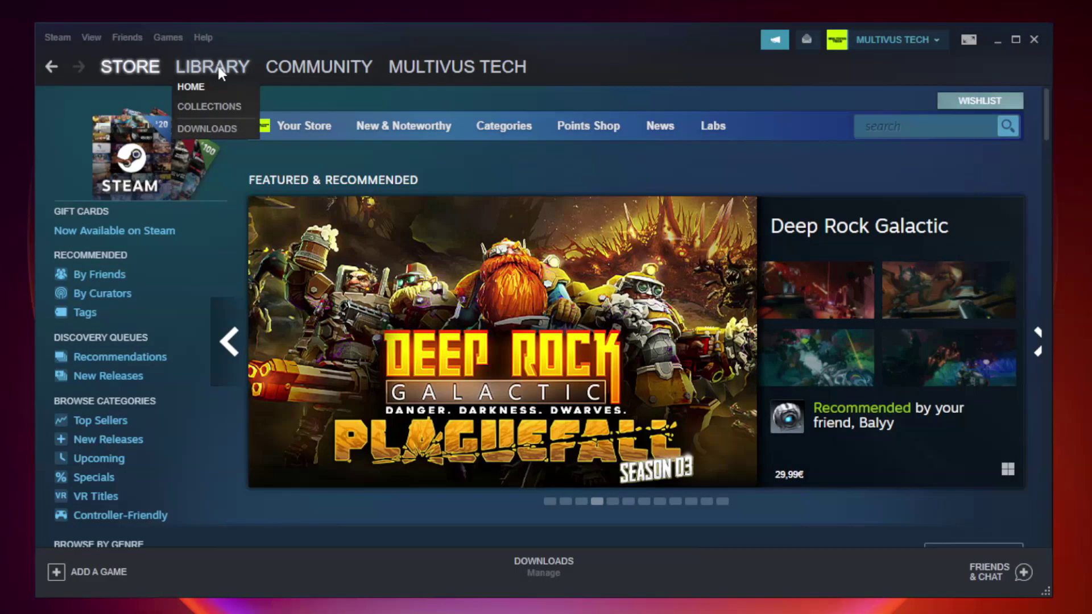
# Bring up the Properties window for YOUR NOT WORKING GAME in the Steam library.
pyautogui.click(219, 74)
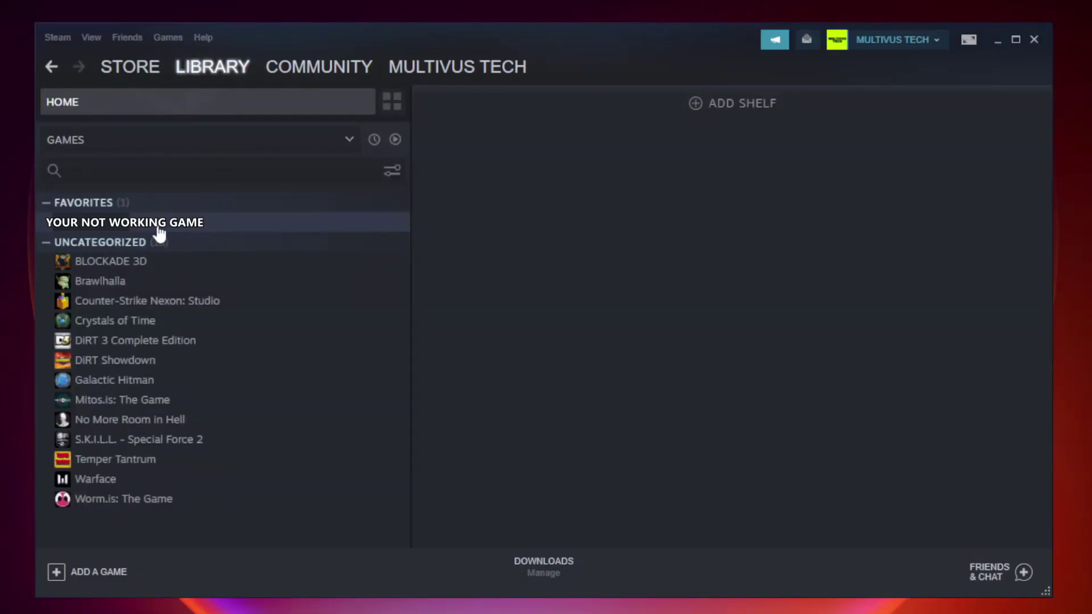
pyautogui.rightClick(236, 226)
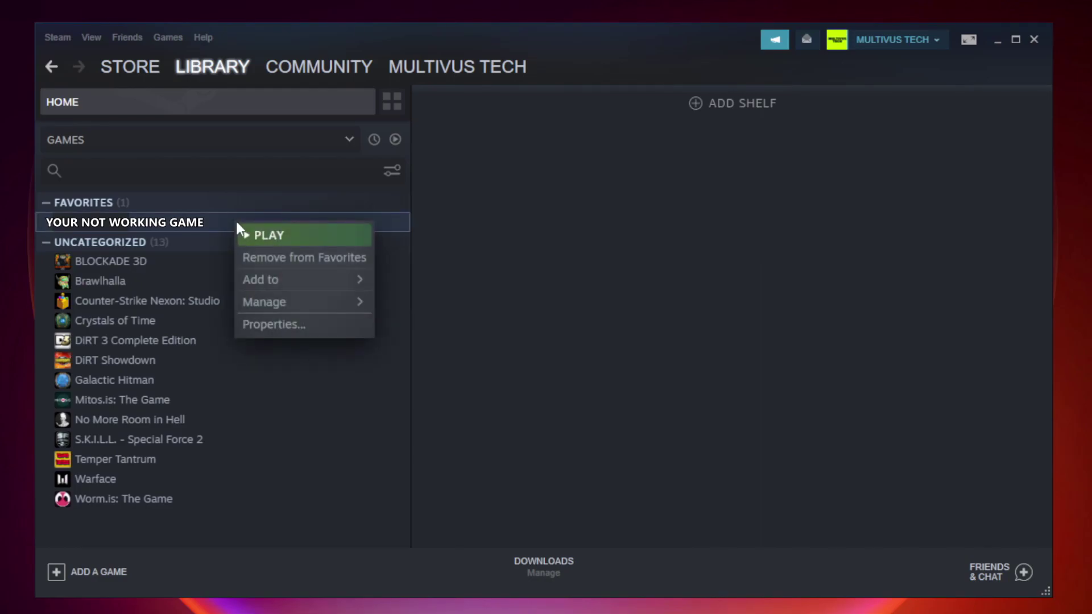
pyautogui.click(301, 323)
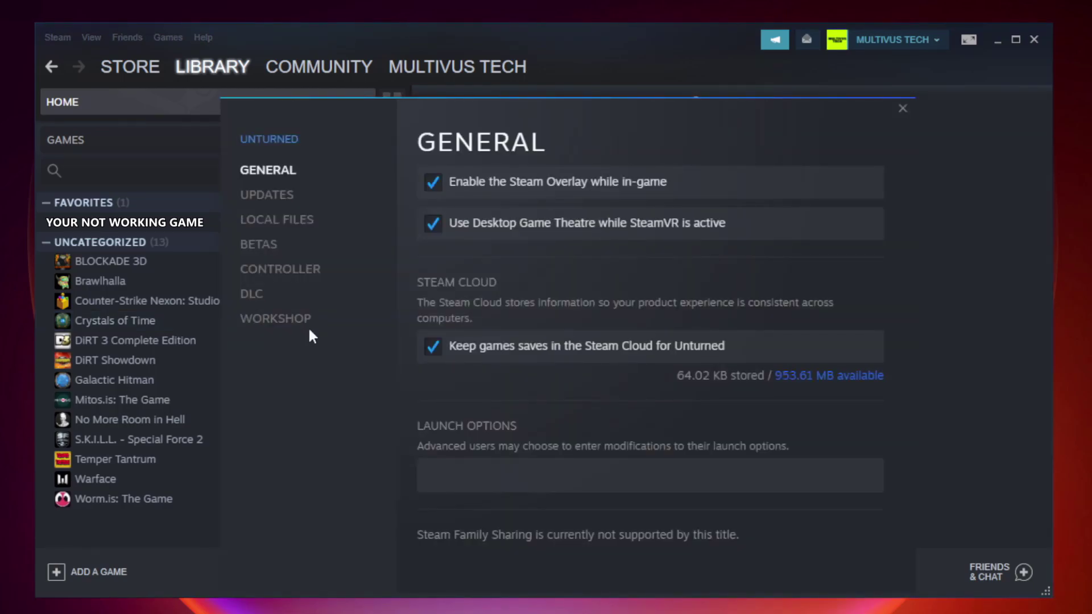
# Verify the integrity of the game's files from Local Files, then browse to its install folder.
pyautogui.click(291, 224)
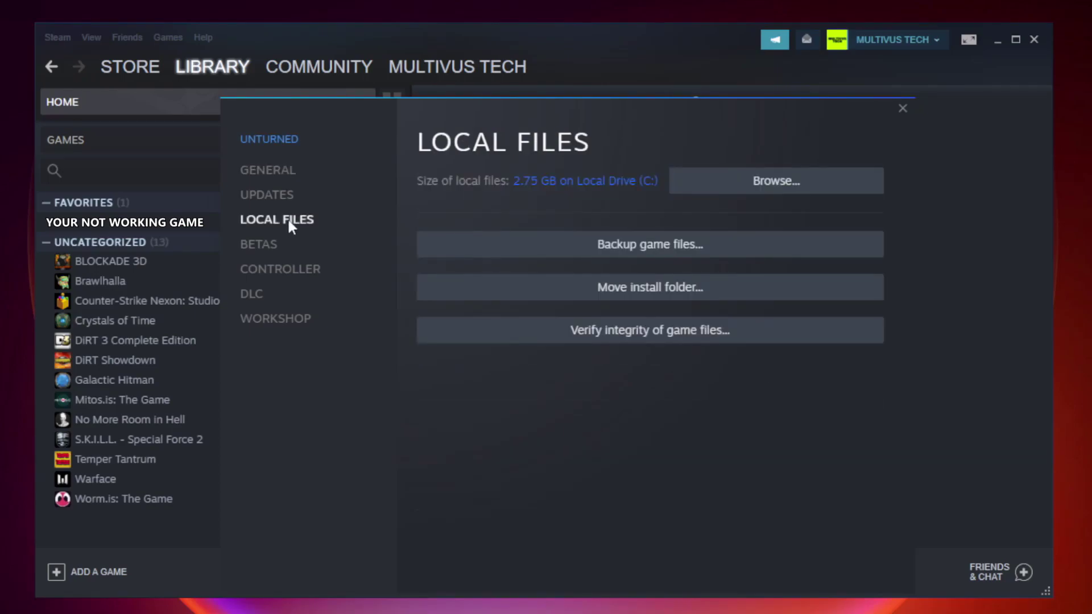
pyautogui.click(662, 336)
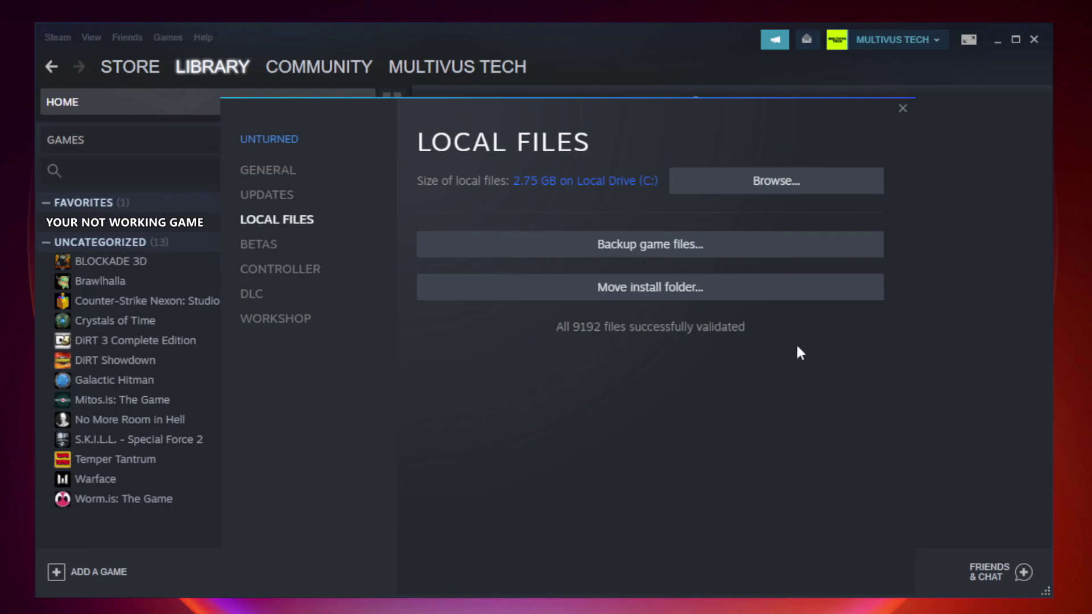
pyautogui.click(776, 181)
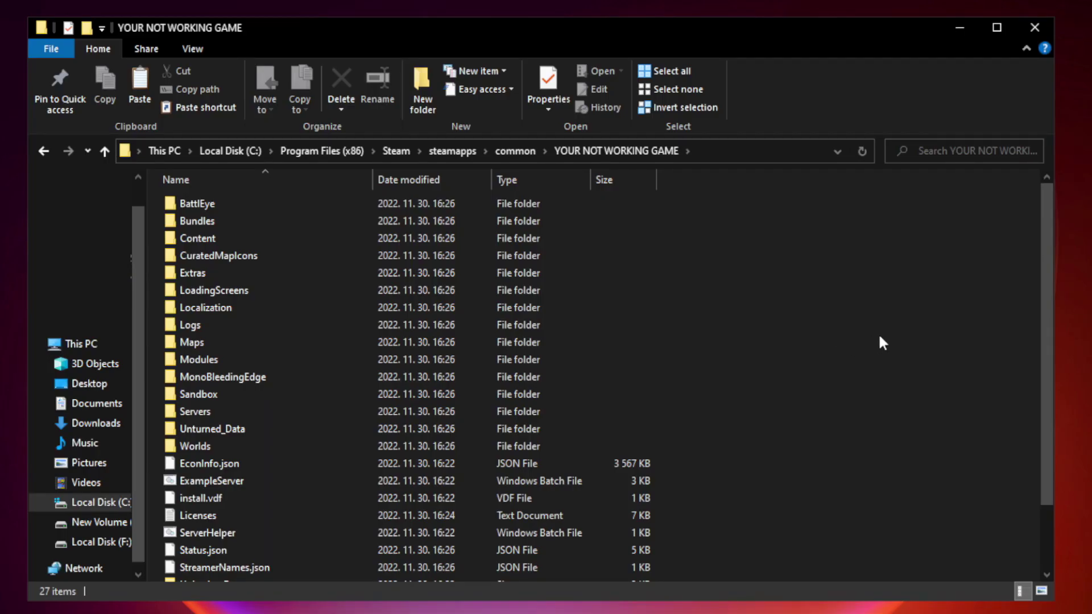
pyautogui.moveTo(1048, 298); pyautogui.dragTo(1049, 392)
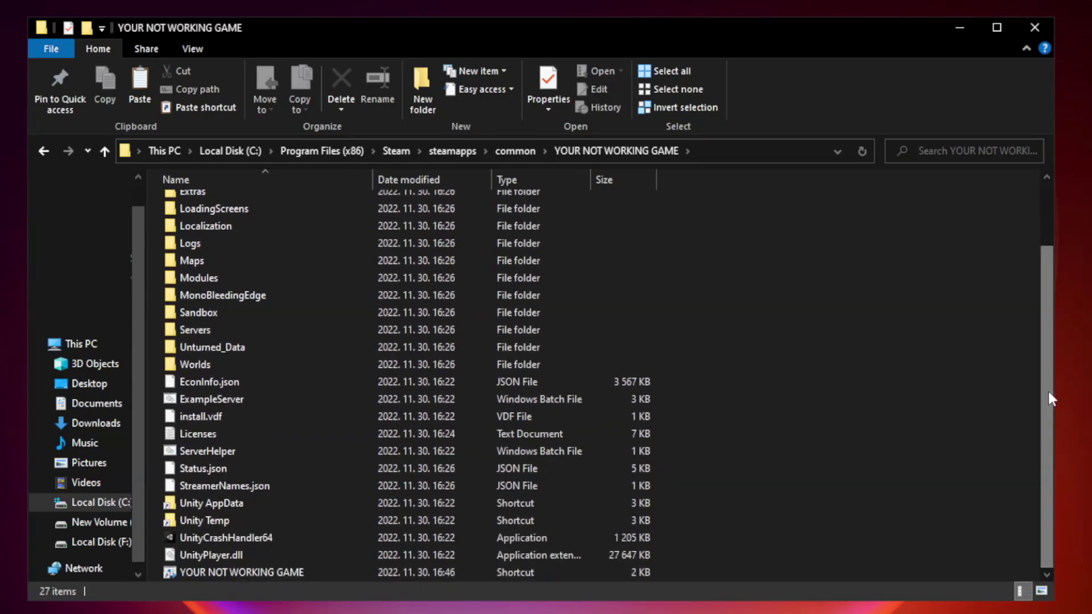
# Bring up the actions for the YOUR NOT WORKING GAME shortcut in the install folder.
pyautogui.click(434, 570)
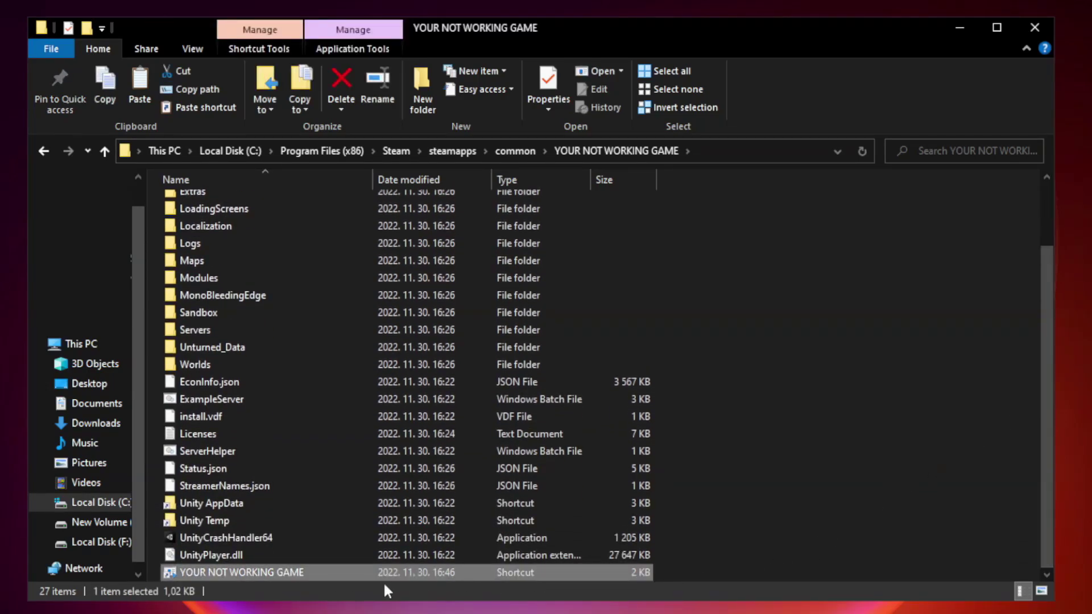
pyautogui.rightClick(370, 568)
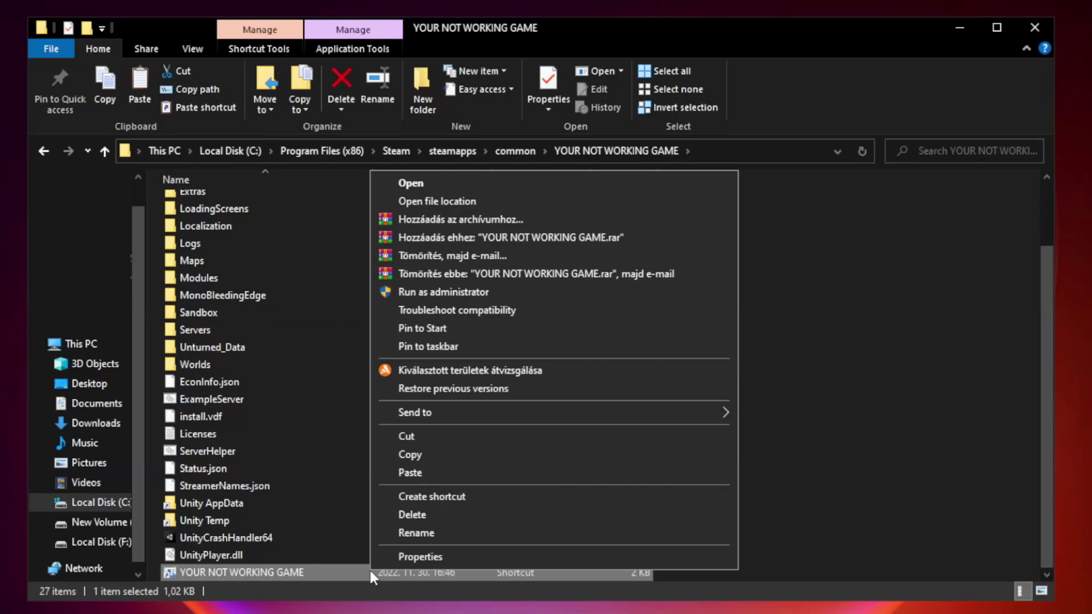
# Enable Windows 8 compatibility mode in the shortcut's Compatibility properties.
pyautogui.click(551, 562)
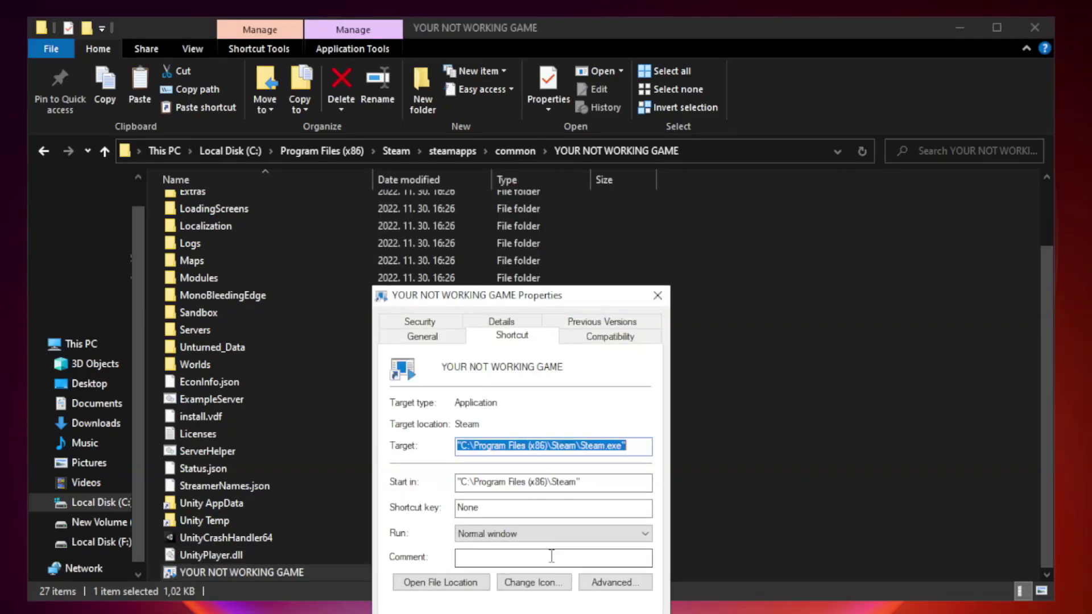
pyautogui.moveTo(542, 301)
pyautogui.mouseDown()
pyautogui.moveTo(564, 146)
pyautogui.moveTo(542, 123)
pyautogui.mouseUp()
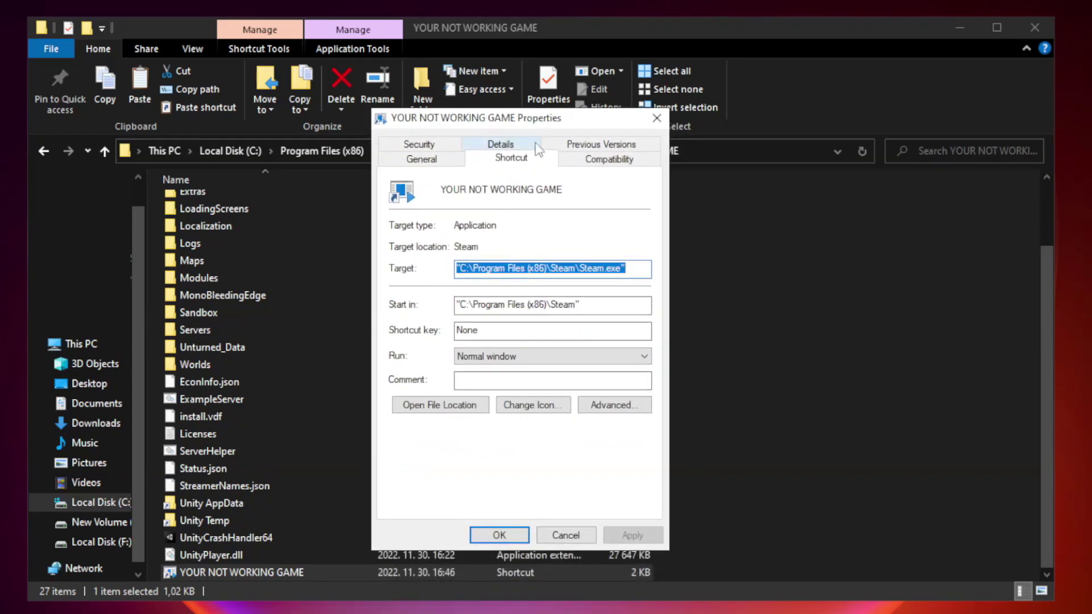
pyautogui.click(605, 164)
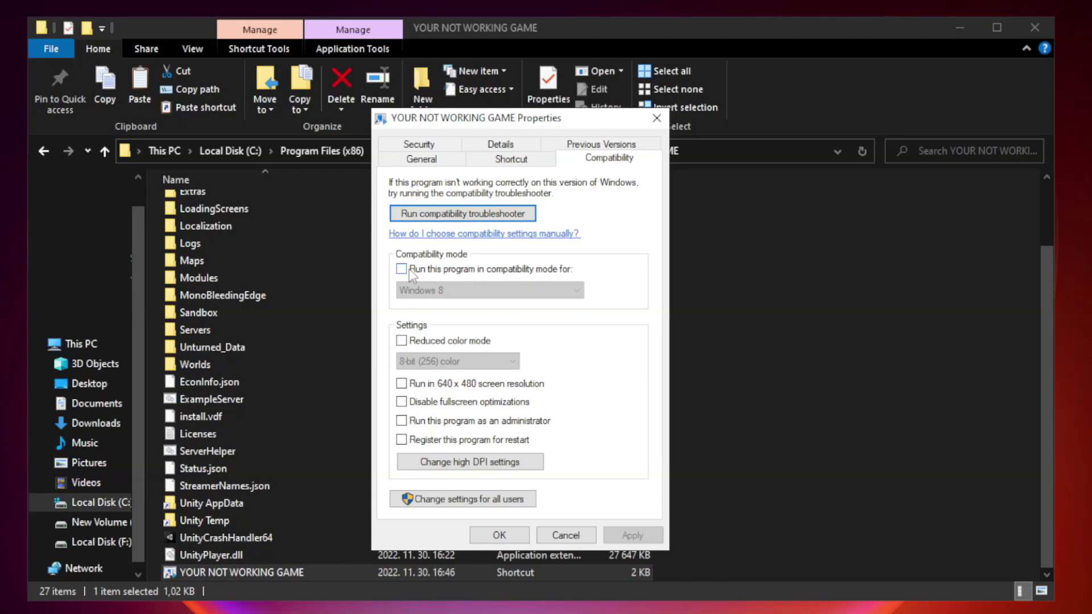
pyautogui.click(435, 272)
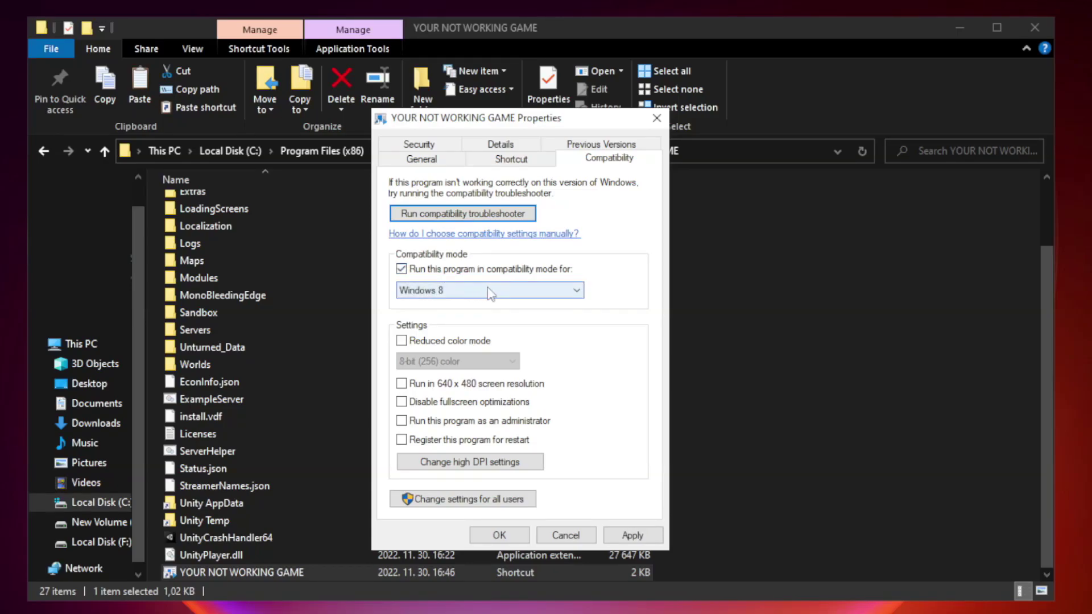
pyautogui.click(492, 290)
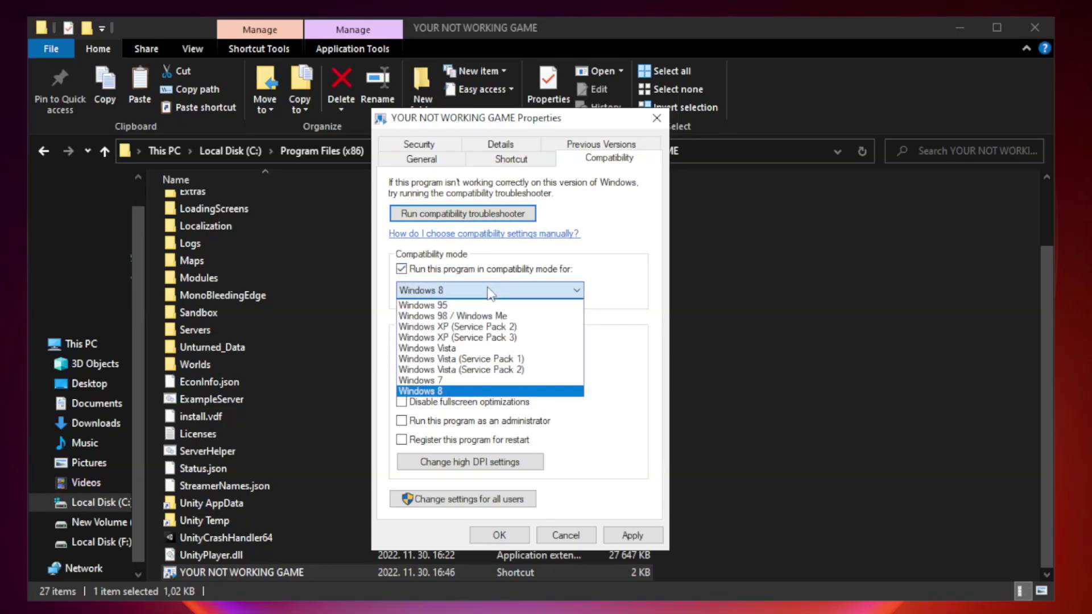
pyautogui.click(461, 392)
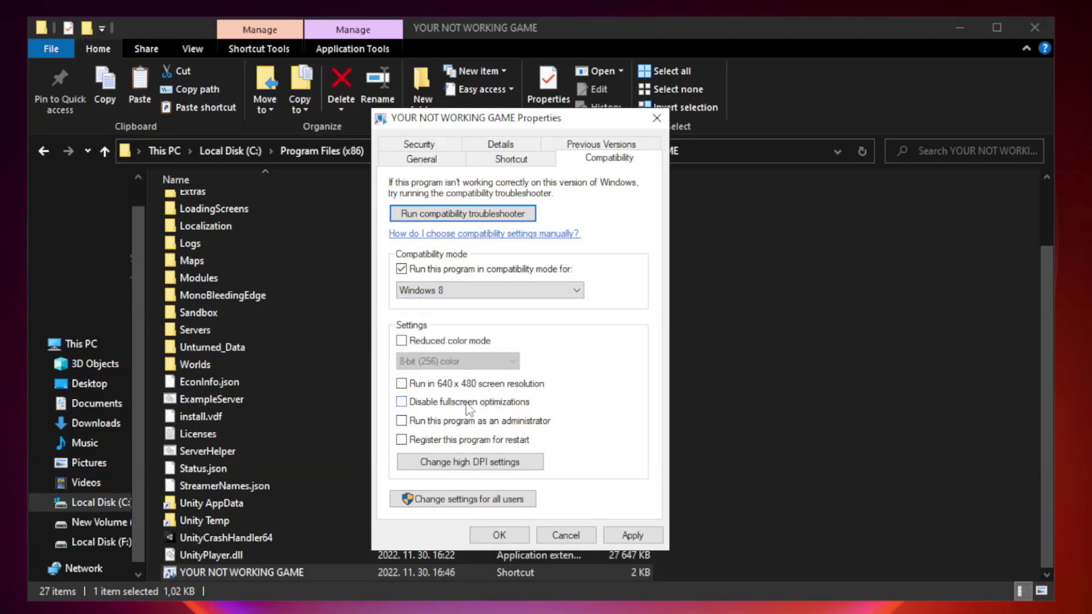
# Disable fullscreen optimizations, set Run as administrator, and apply the settings.
pyautogui.click(429, 411)
pyautogui.click(430, 432)
pyautogui.click(631, 535)
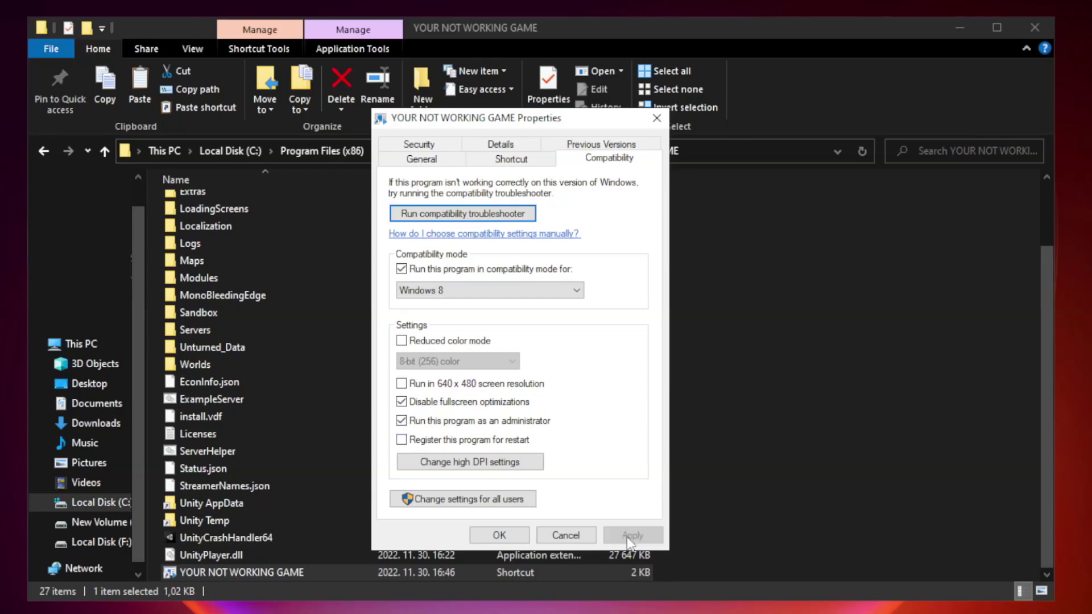
pyautogui.click(498, 536)
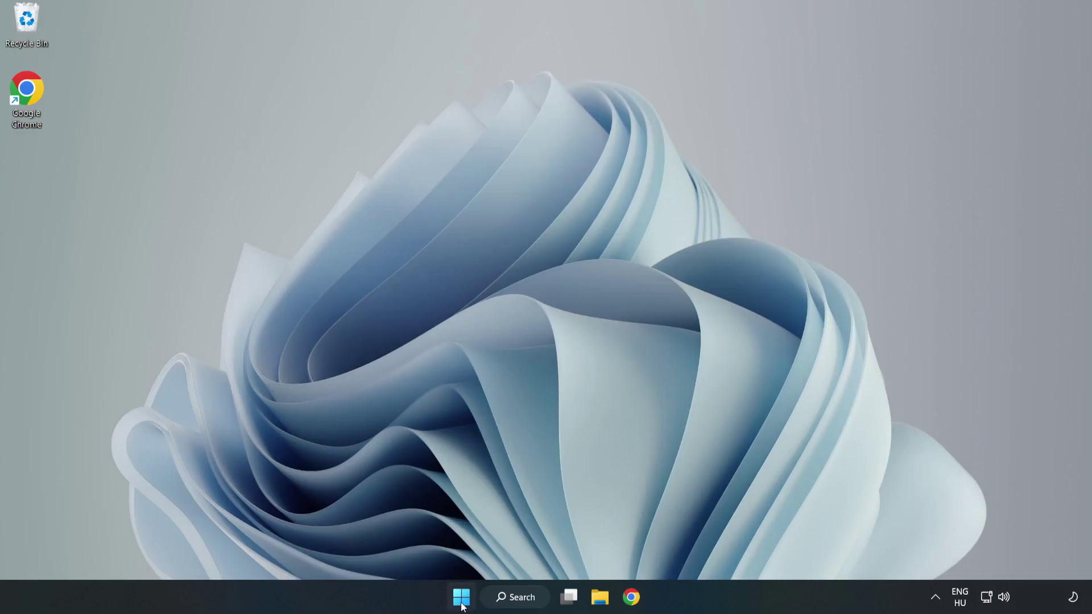
# Launch Task Manager from the Start button's quick-link menu.
pyautogui.rightClick(462, 601)
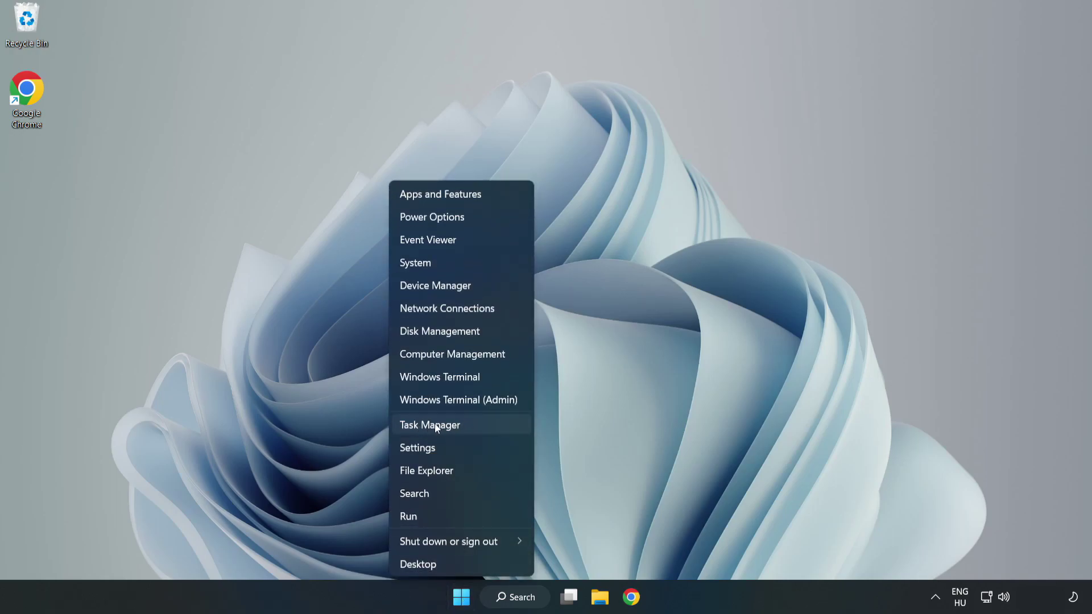
pyautogui.click(460, 424)
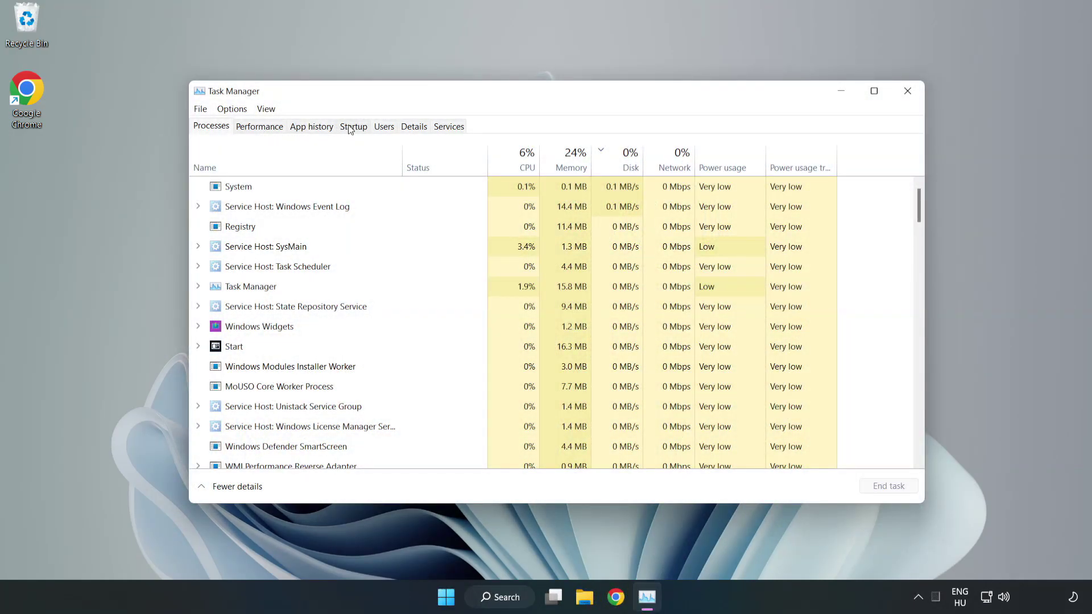
# Disable Cortana, Microsoft Edge, Microsoft Teams and Phone Link at startup, then close Task Manager.
pyautogui.click(355, 132)
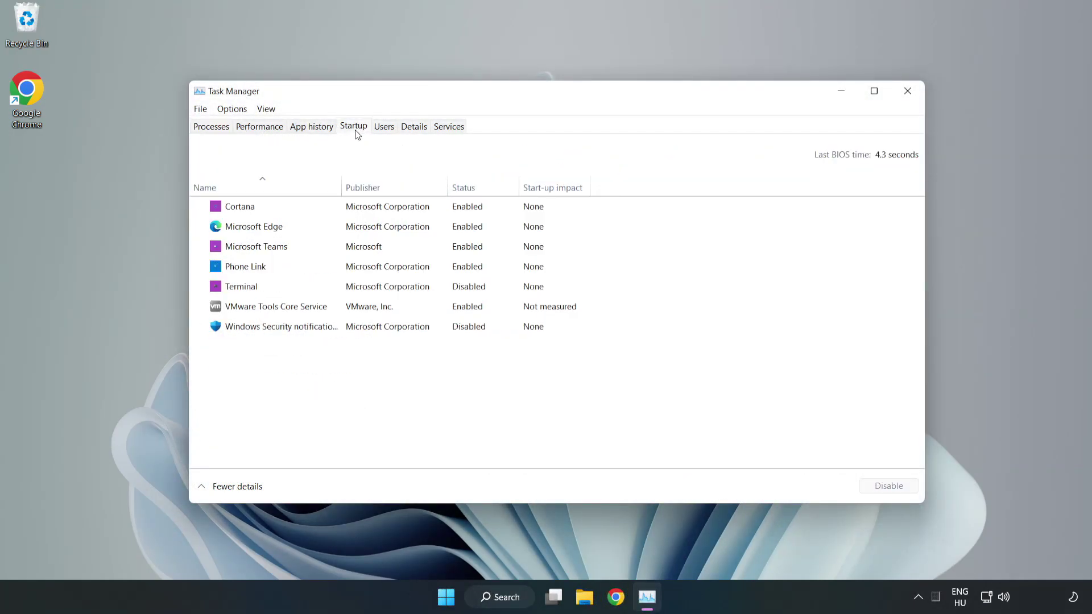
pyautogui.click(377, 210)
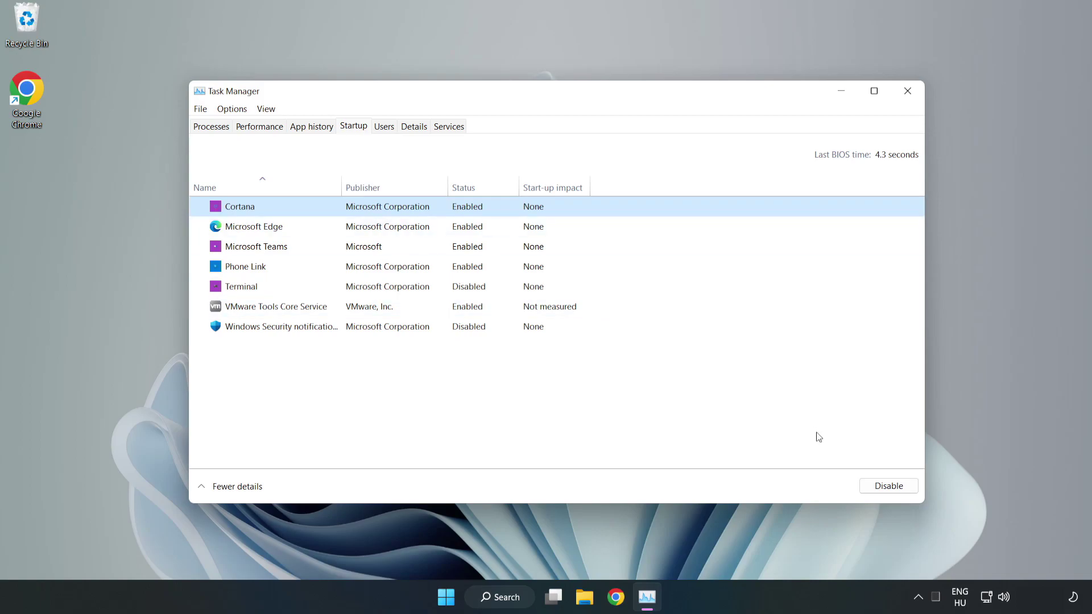
pyautogui.click(883, 489)
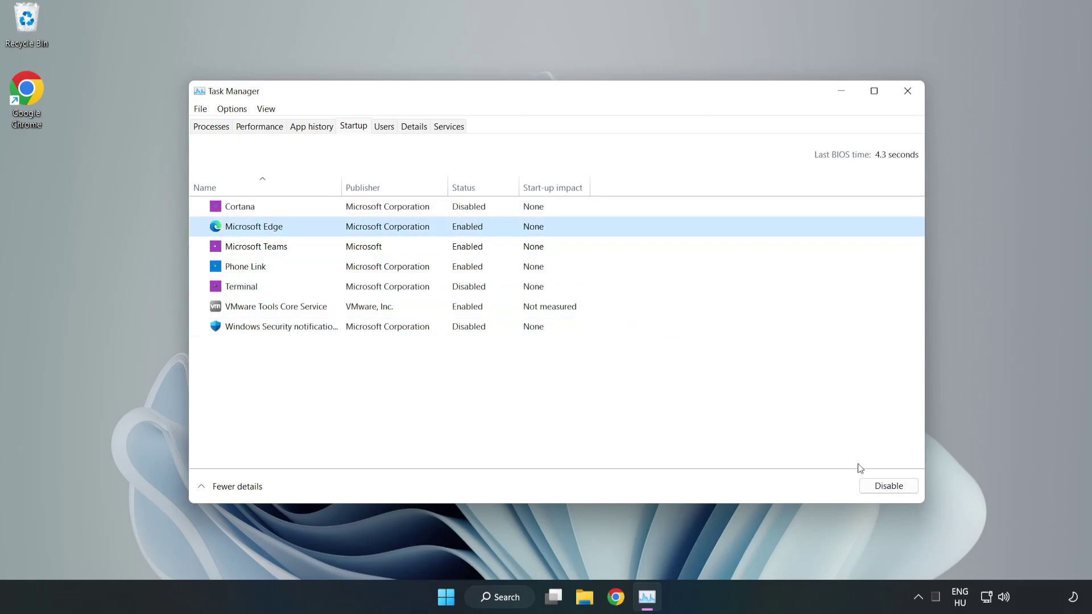
pyautogui.click(888, 485)
pyautogui.click(373, 249)
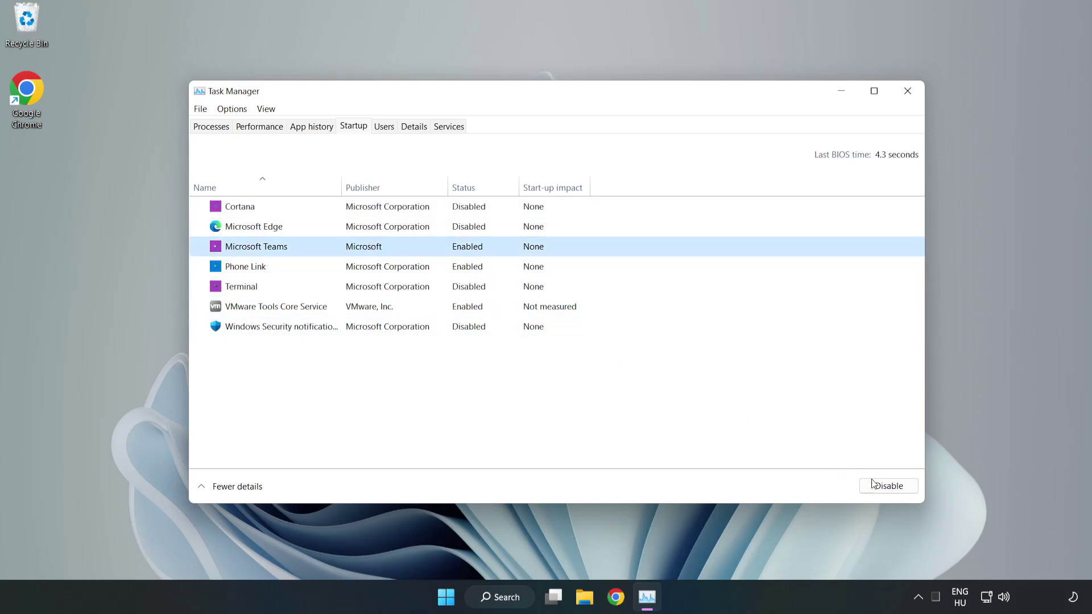
pyautogui.click(871, 485)
pyautogui.click(367, 270)
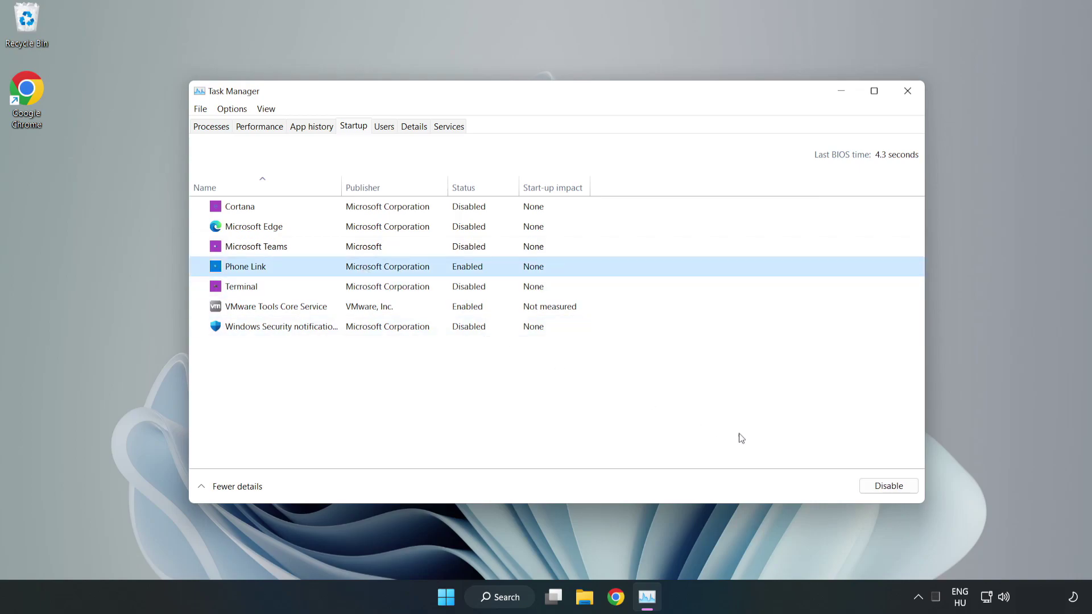
pyautogui.click(894, 486)
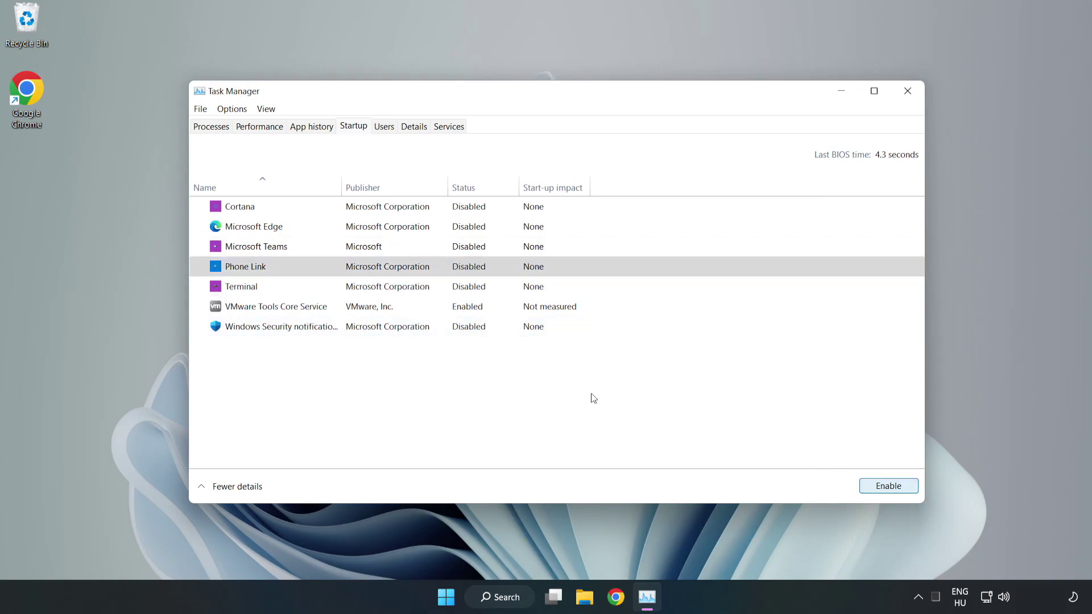
pyautogui.click(908, 93)
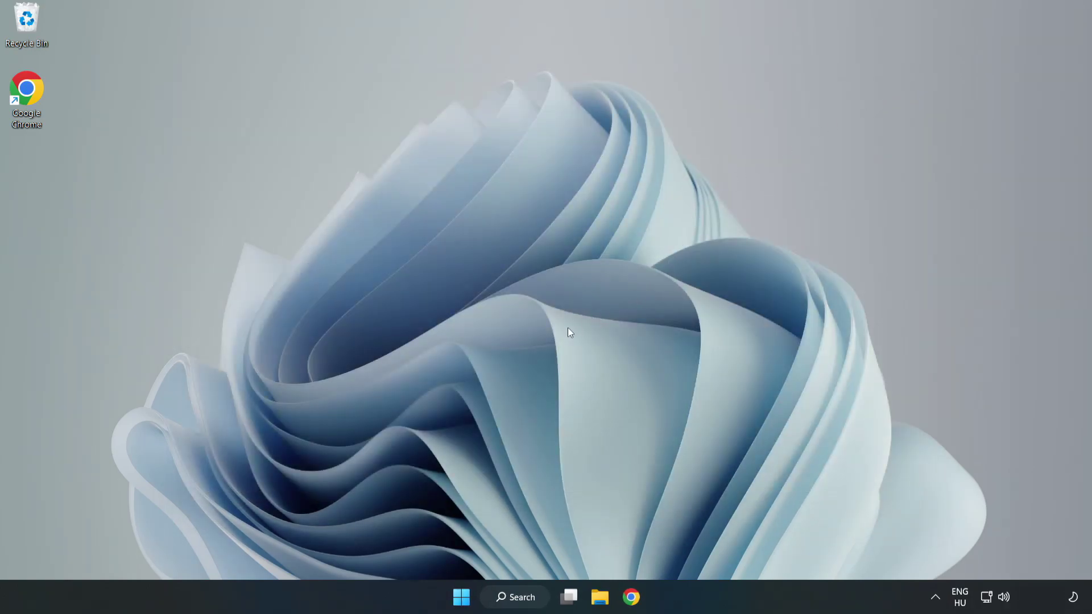
# Bring Chrome forward on Microsoft's DirectX End-User Runtime Web Installer page.
pyautogui.click(630, 599)
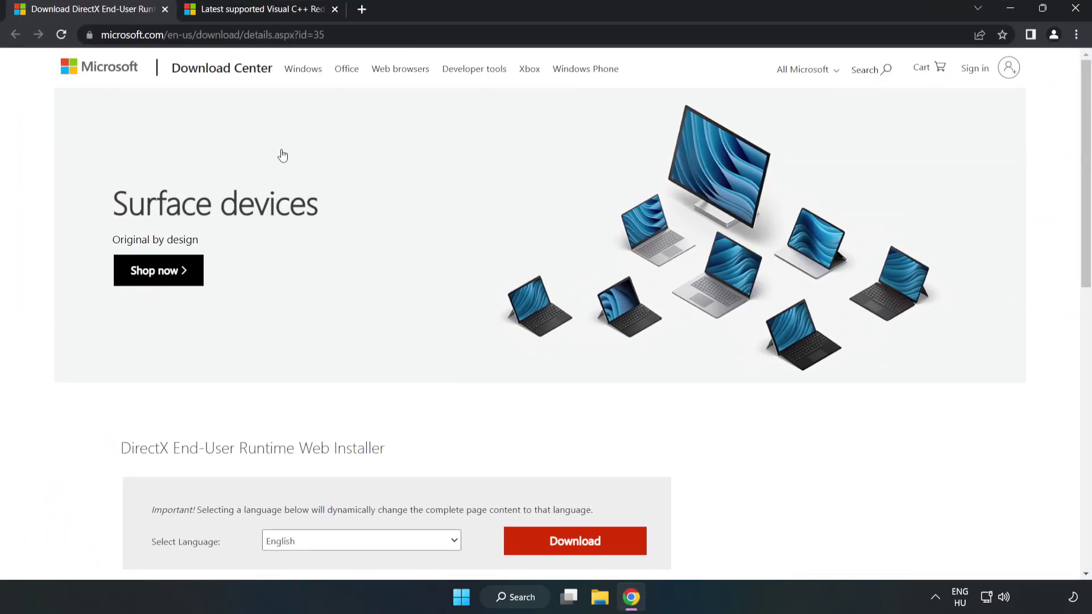
pyautogui.click(326, 34)
pyautogui.moveTo(326, 35); pyautogui.dragTo(188, 35)
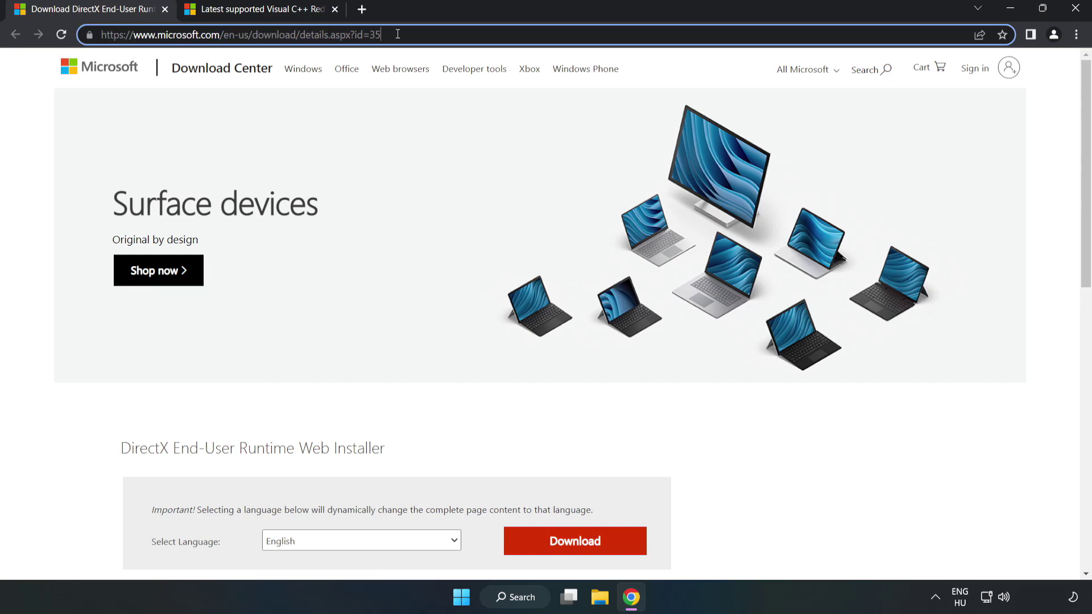
pyautogui.click(45, 130)
pyautogui.scroll(-2, 617, 375)
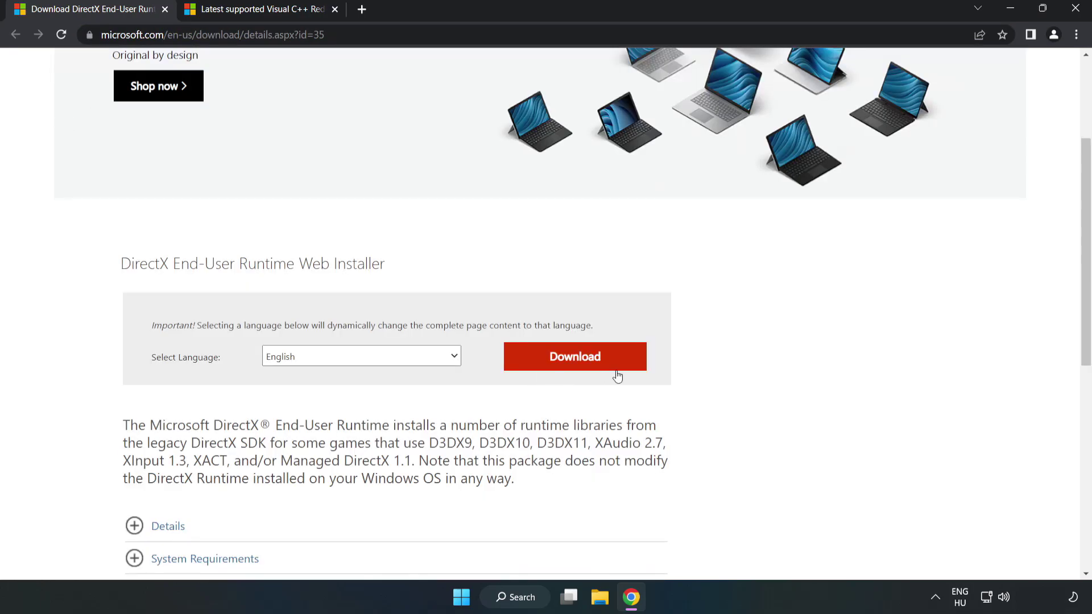
# Download dxwebsetup.exe and launch the DirectX installer from the download bar.
pyautogui.click(580, 365)
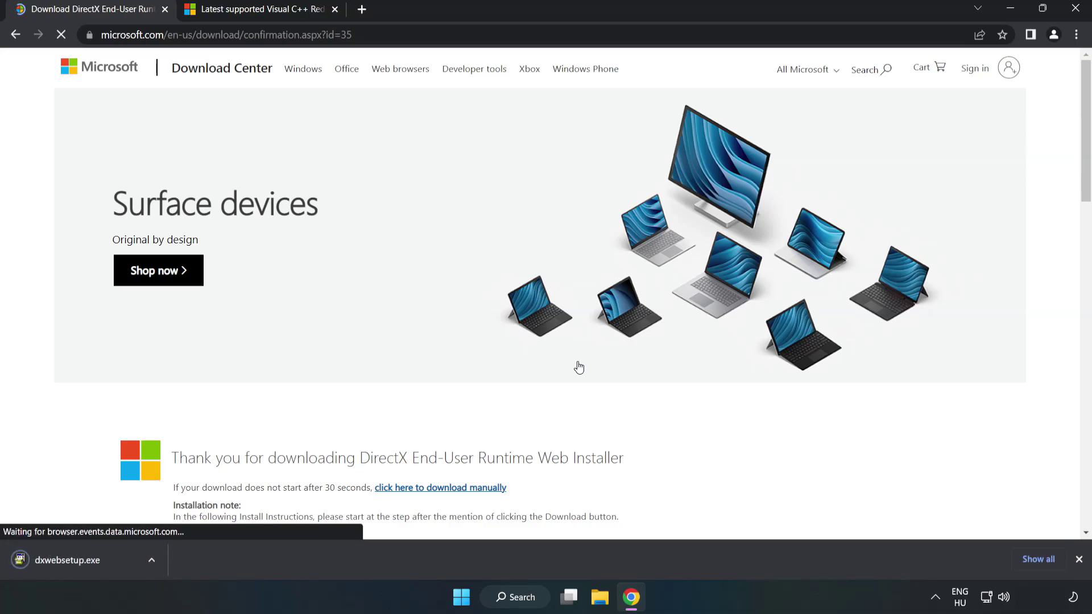
pyautogui.click(78, 561)
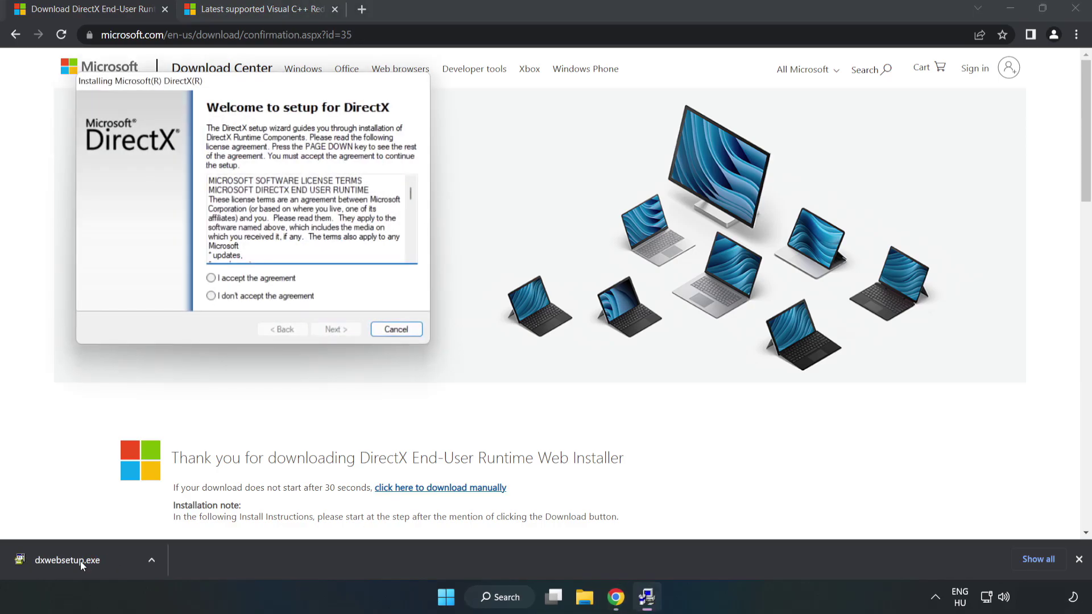
# Accept the DirectX license, proceed without the Bing Bar, and finish the setup wizard.
pyautogui.moveTo(247, 88); pyautogui.dragTo(531, 183)
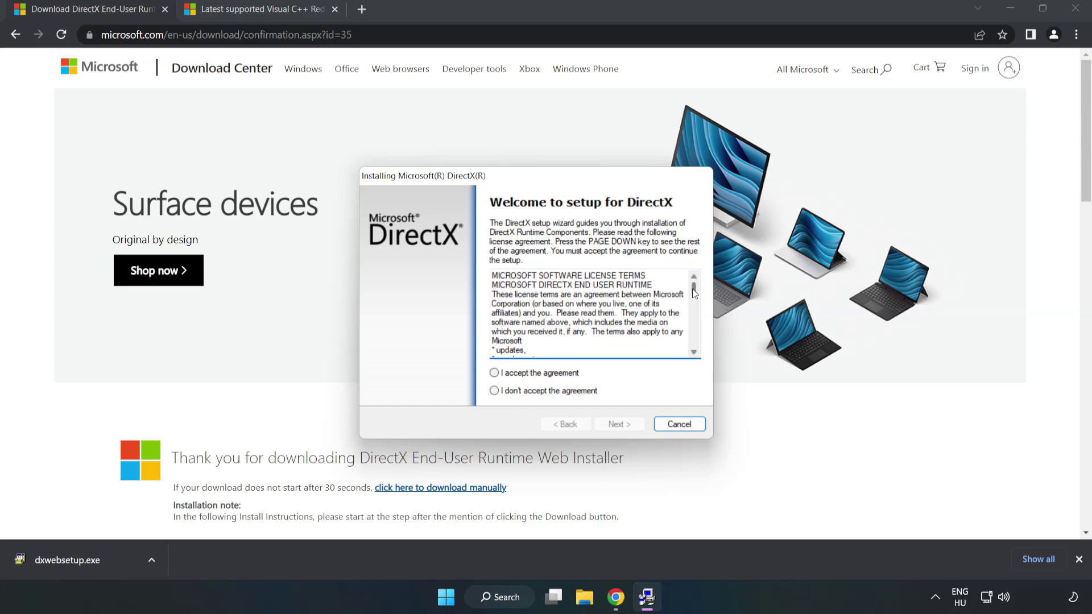
pyautogui.moveTo(695, 289); pyautogui.dragTo(684, 358)
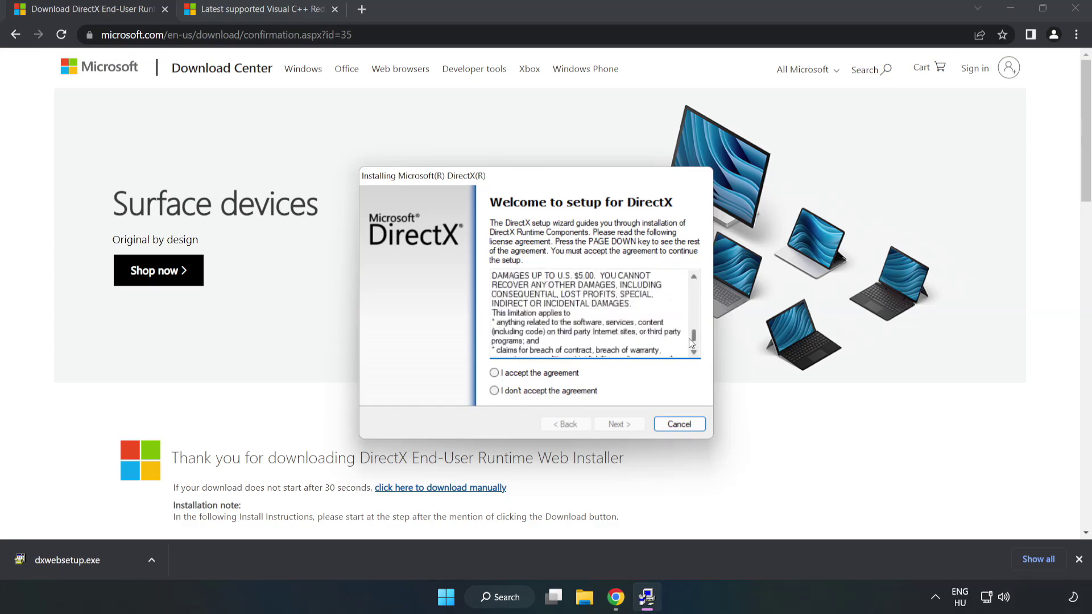
pyautogui.click(503, 374)
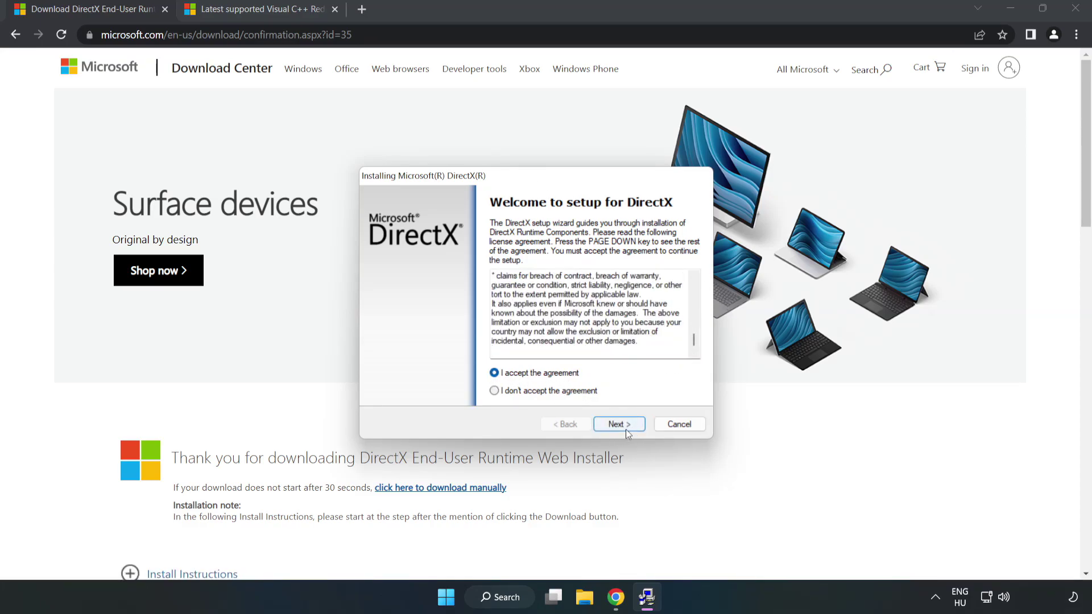
pyautogui.click(624, 427)
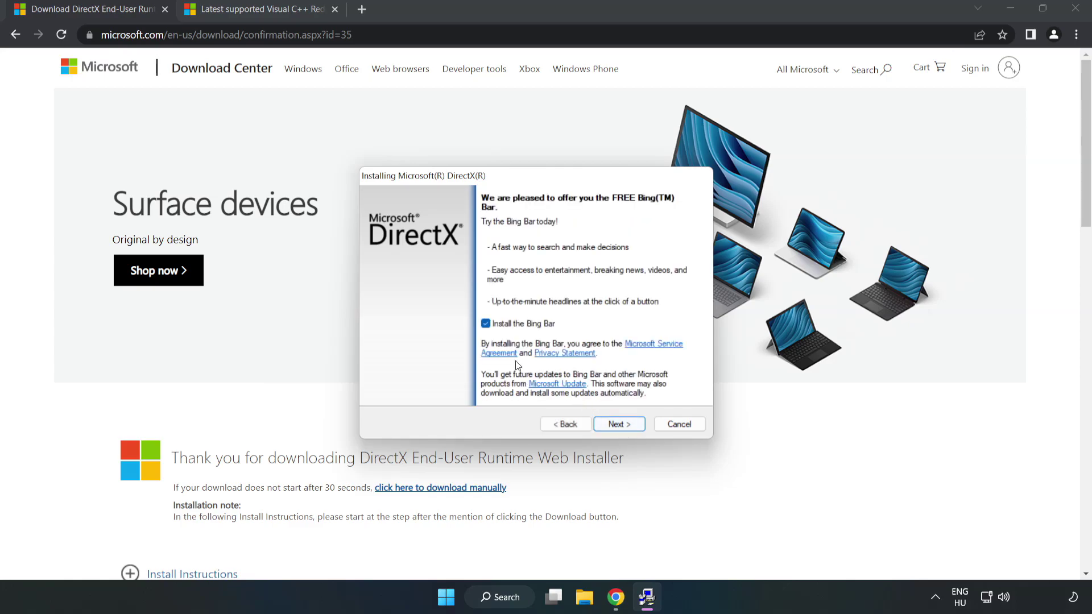
pyautogui.click(627, 427)
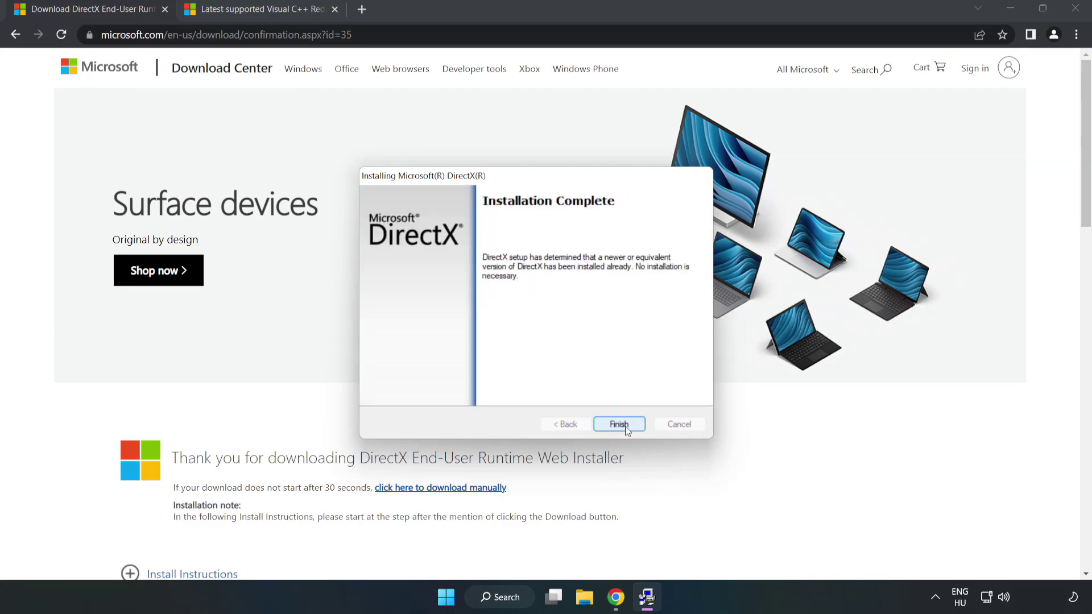
pyautogui.click(620, 425)
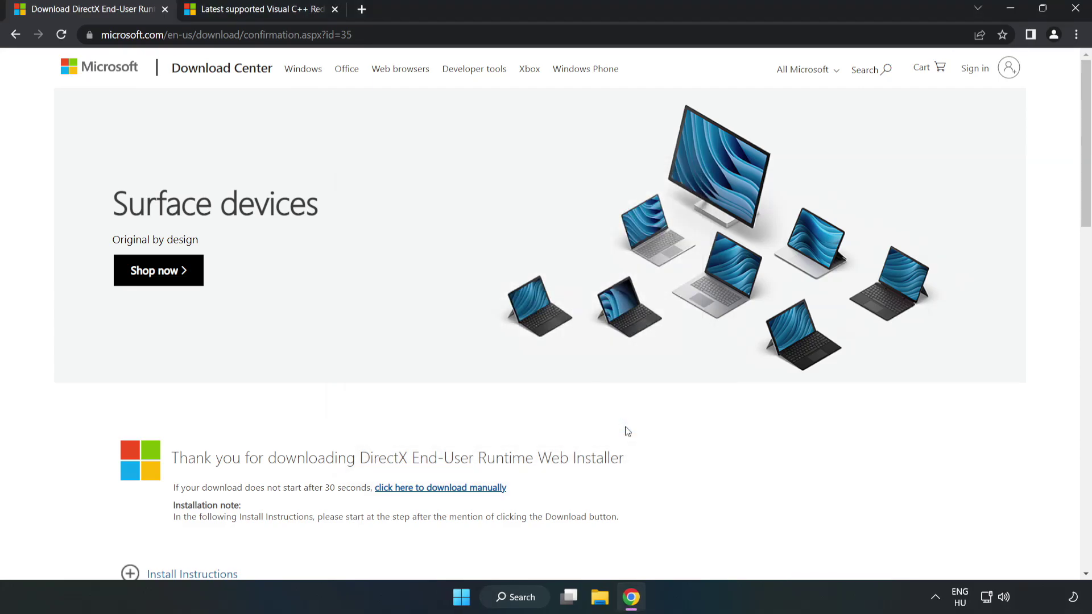
# Close the DirectX tab and focus the Visual Studio 2015-2022 redistributable section.
pyautogui.click(165, 10)
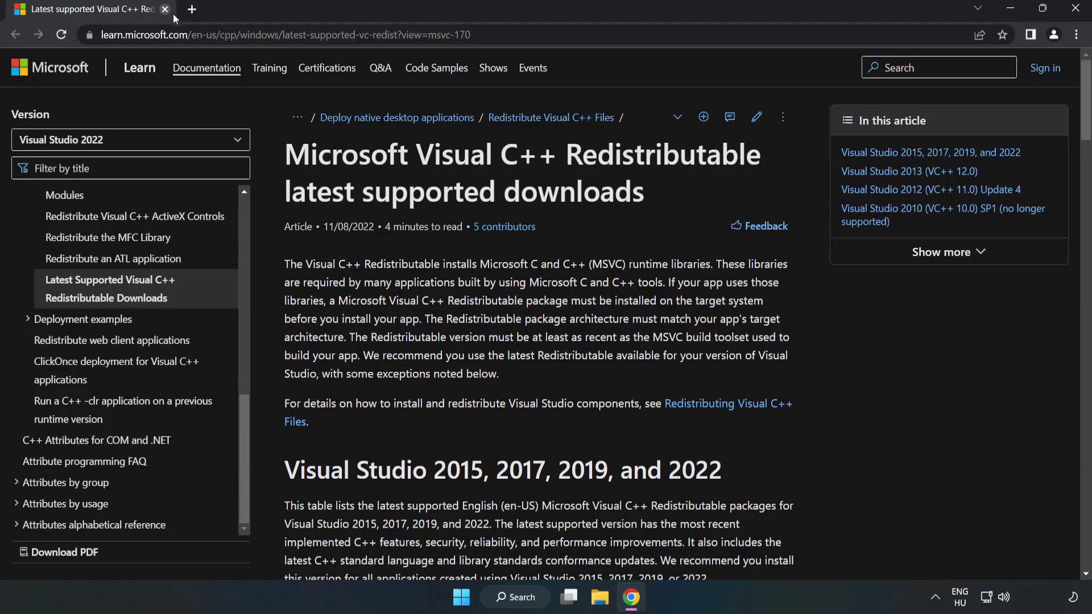
pyautogui.click(530, 34)
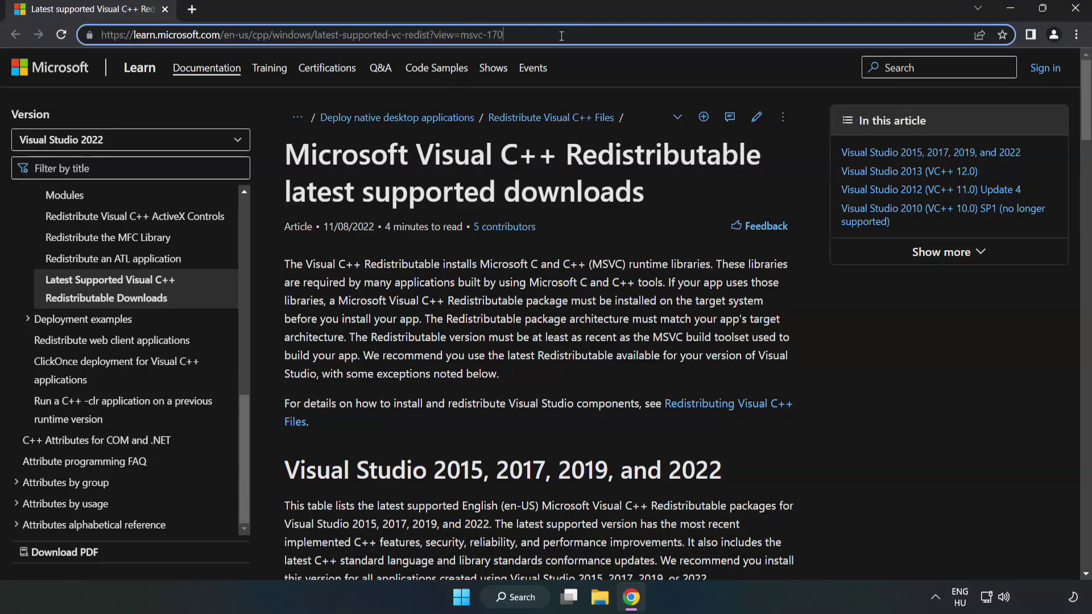
pyautogui.click(437, 203)
pyautogui.scroll(-1, 433, 203)
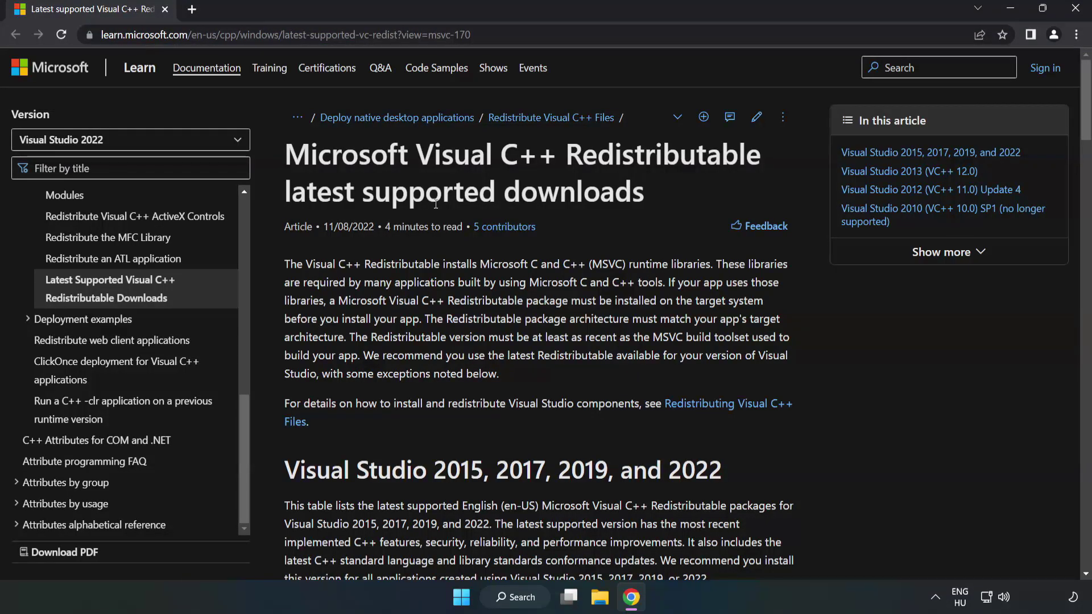
pyautogui.scroll(-3, 435, 209)
pyautogui.scroll(-1, 439, 211)
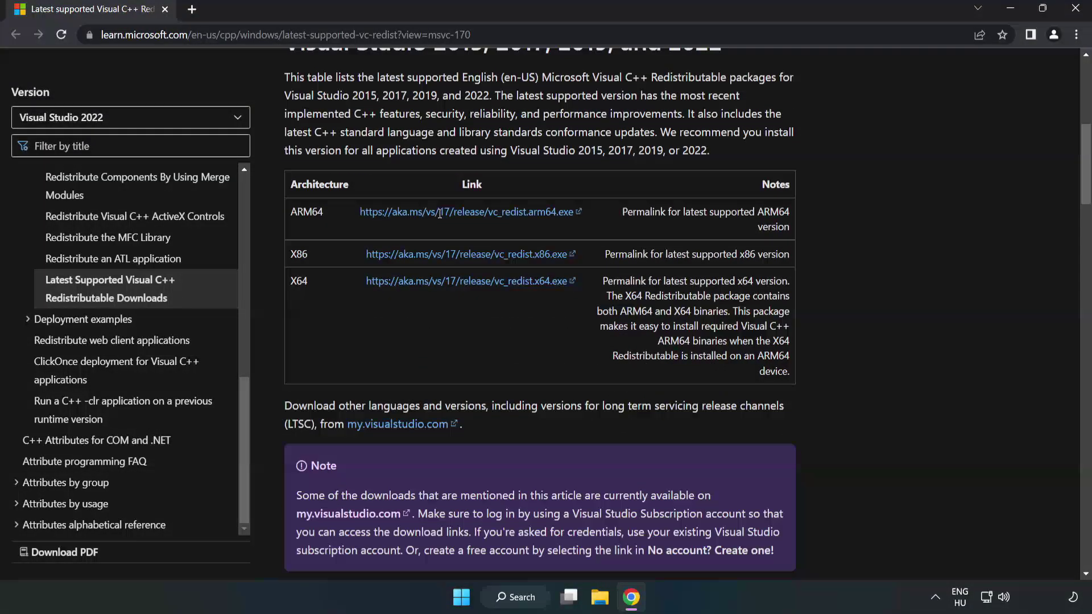
pyautogui.scroll(1, 427, 218)
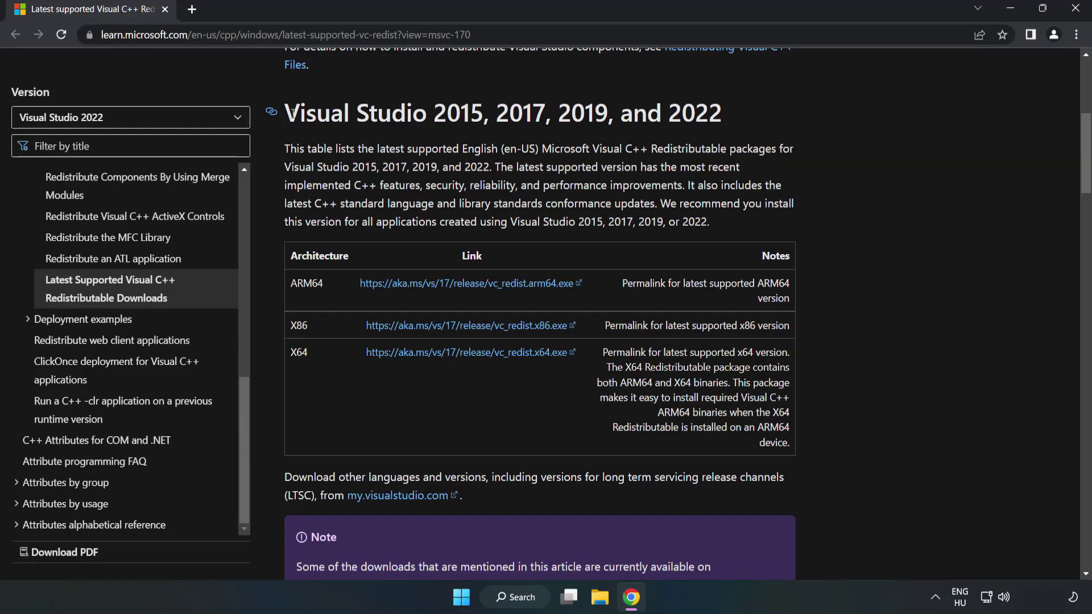
pyautogui.moveTo(284, 113); pyautogui.dragTo(722, 112)
pyautogui.click(471, 261)
# Download the ARM64, x86 and x64 VC_redist installers and launch the ARM64 one.
pyautogui.click(440, 285)
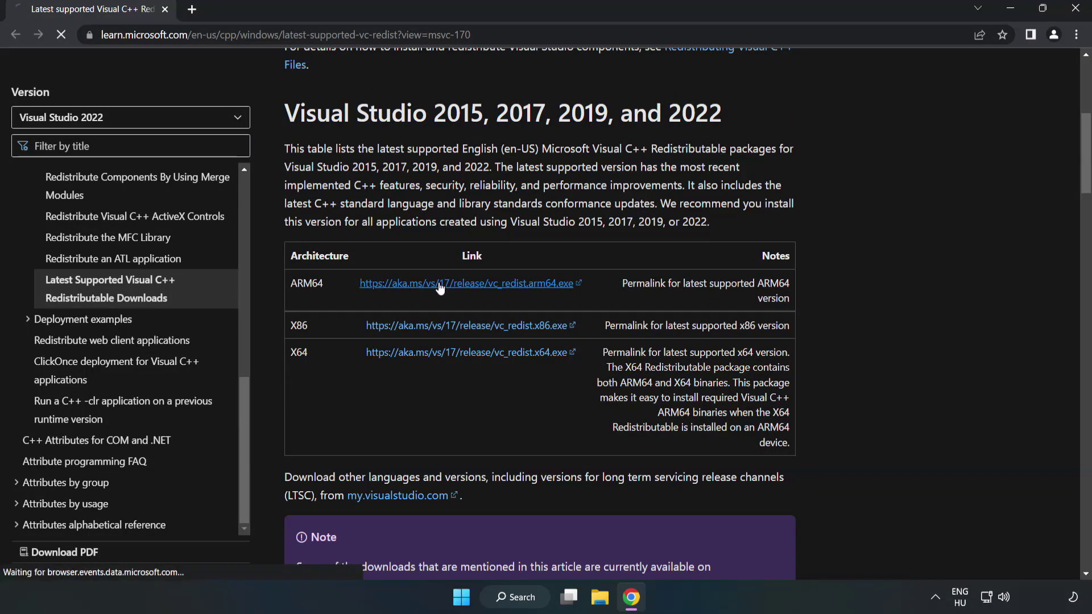
pyautogui.click(442, 328)
pyautogui.click(460, 353)
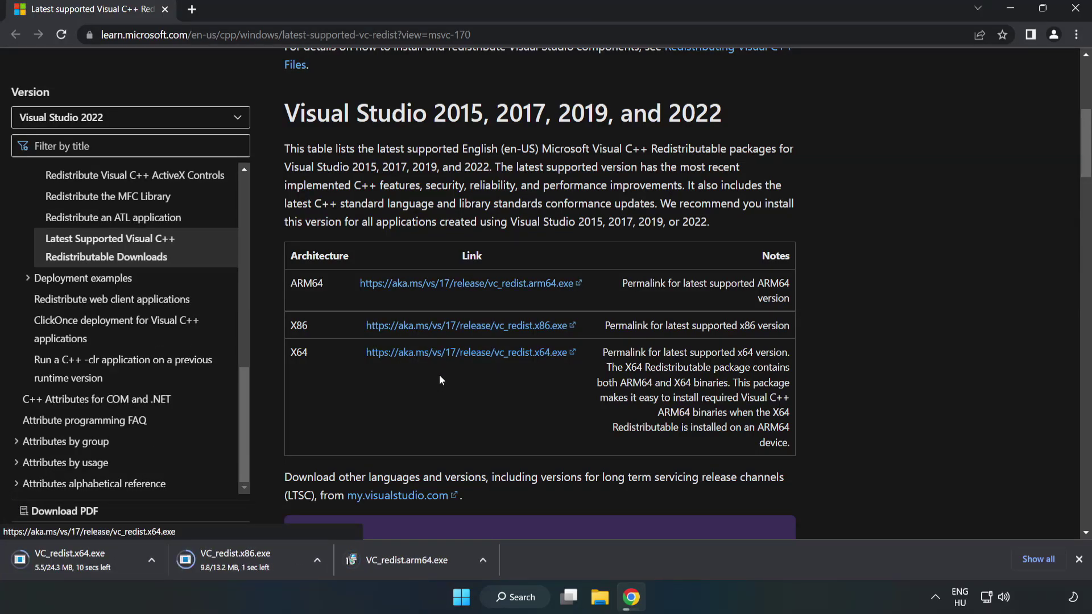
pyautogui.click(416, 560)
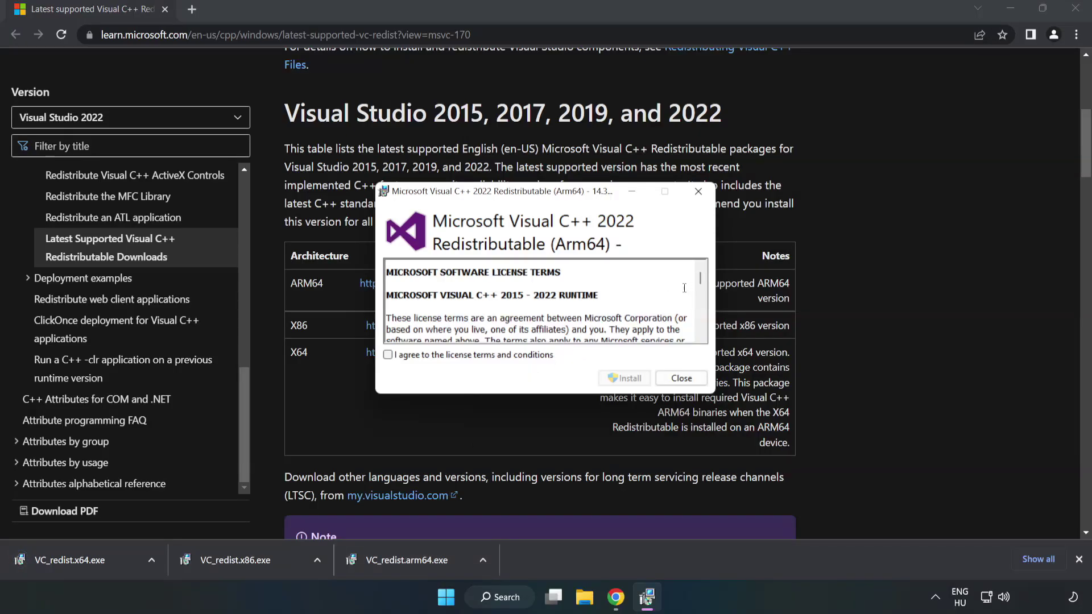
pyautogui.moveTo(698, 276); pyautogui.dragTo(701, 331)
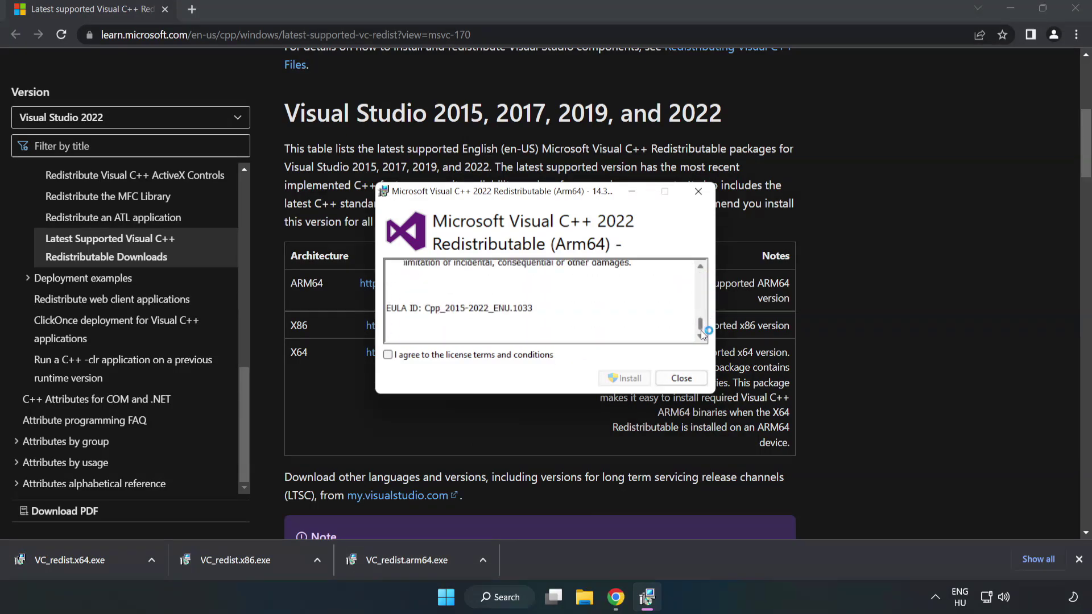
# Attempt the ARM64 redistributable install, close its Setup Failed result, and launch VC_redist.x86.exe.
pyautogui.click(388, 355)
pyautogui.click(625, 378)
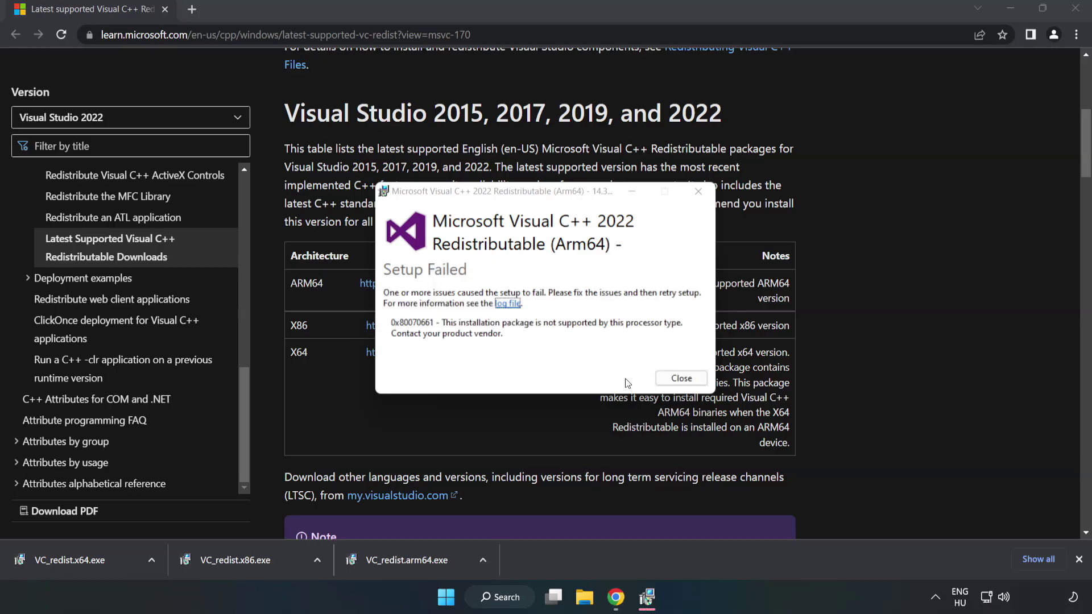
pyautogui.click(682, 378)
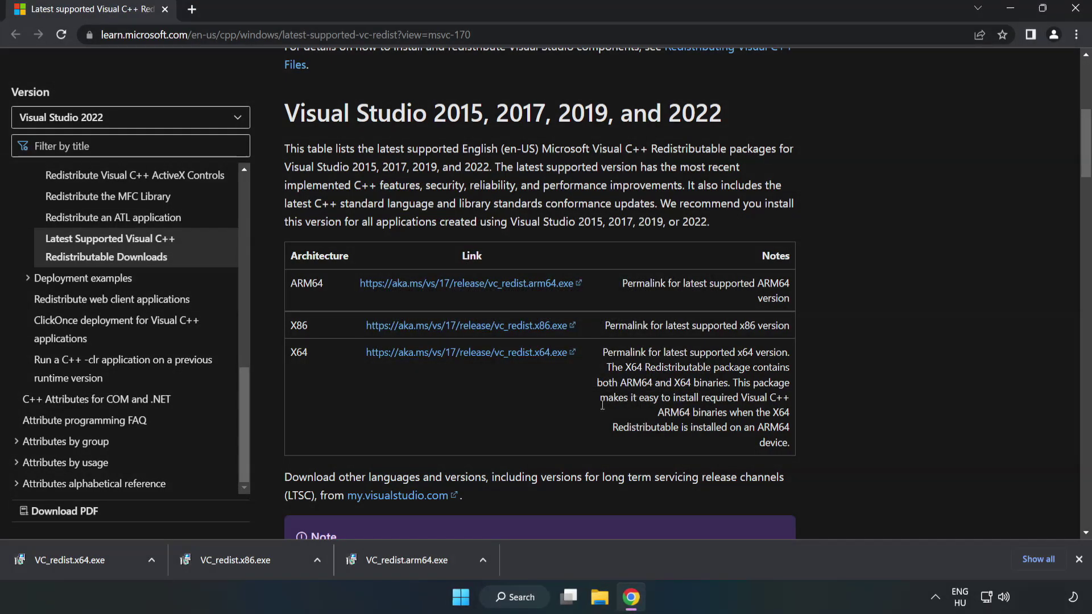
pyautogui.click(241, 558)
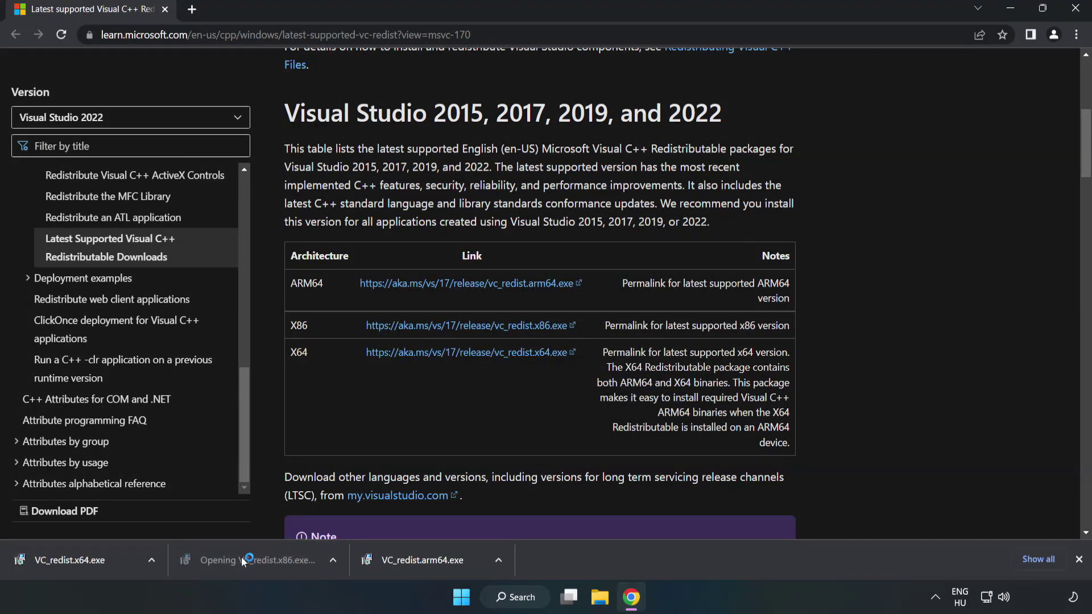
pyautogui.moveTo(700, 278); pyautogui.dragTo(701, 339)
# Accept the license, install the x86 redistributable 14.34.31931 and close its setup.
pyautogui.click(389, 354)
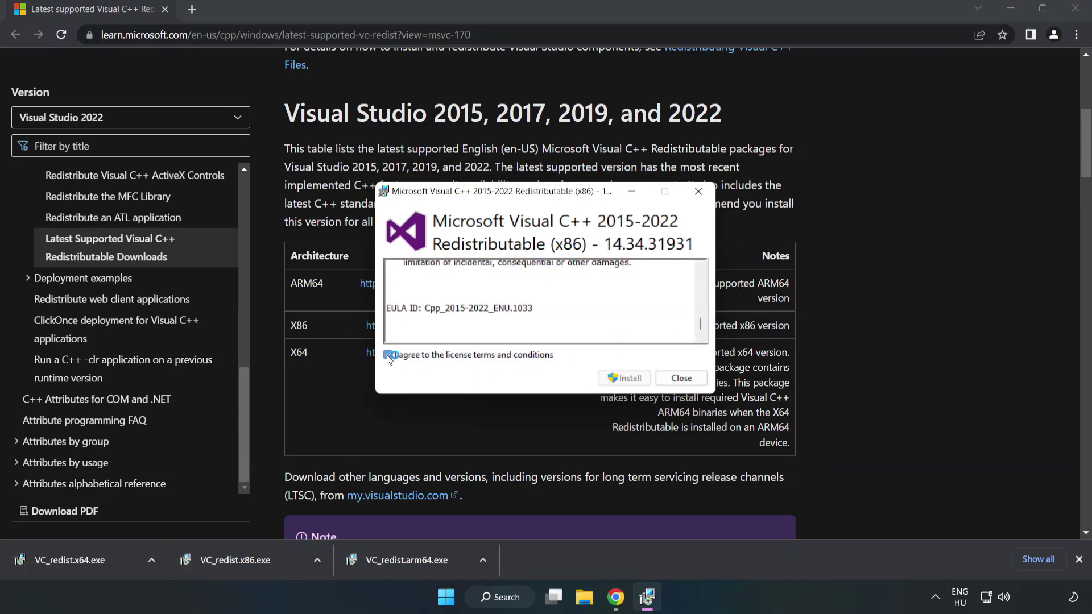
pyautogui.click(620, 379)
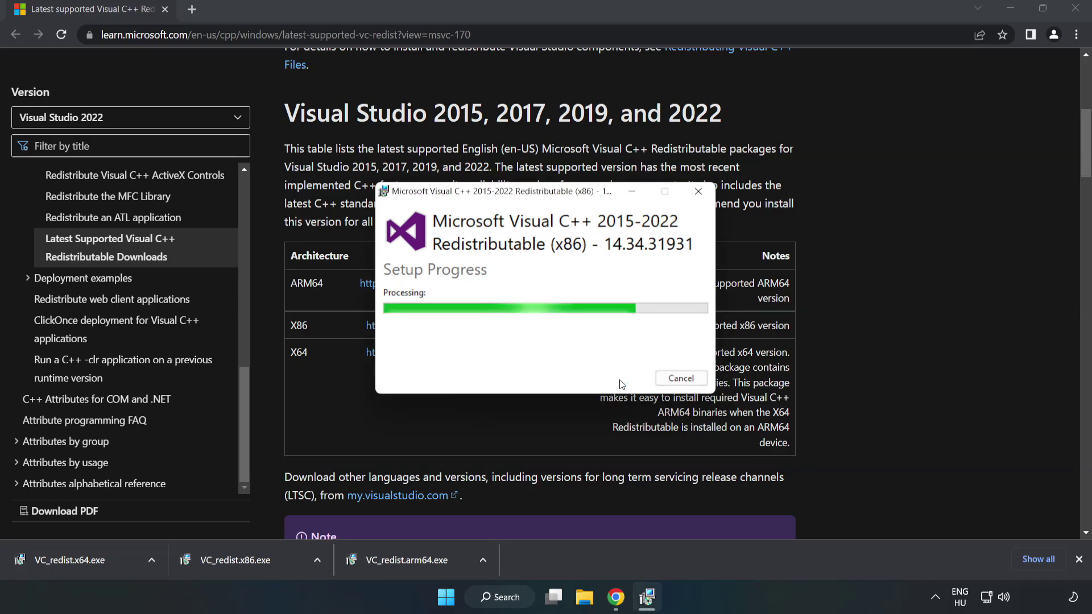
pyautogui.click(683, 381)
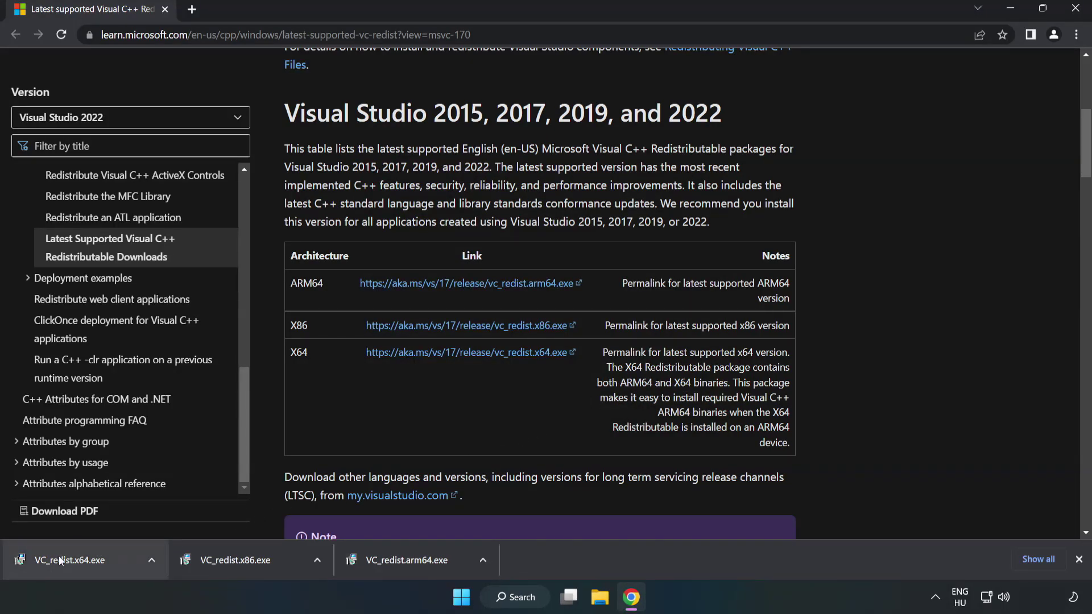
# Install VC_redist.x64.exe 14.34.31931 successfully, close its setup, then close Chrome.
pyautogui.click(59, 556)
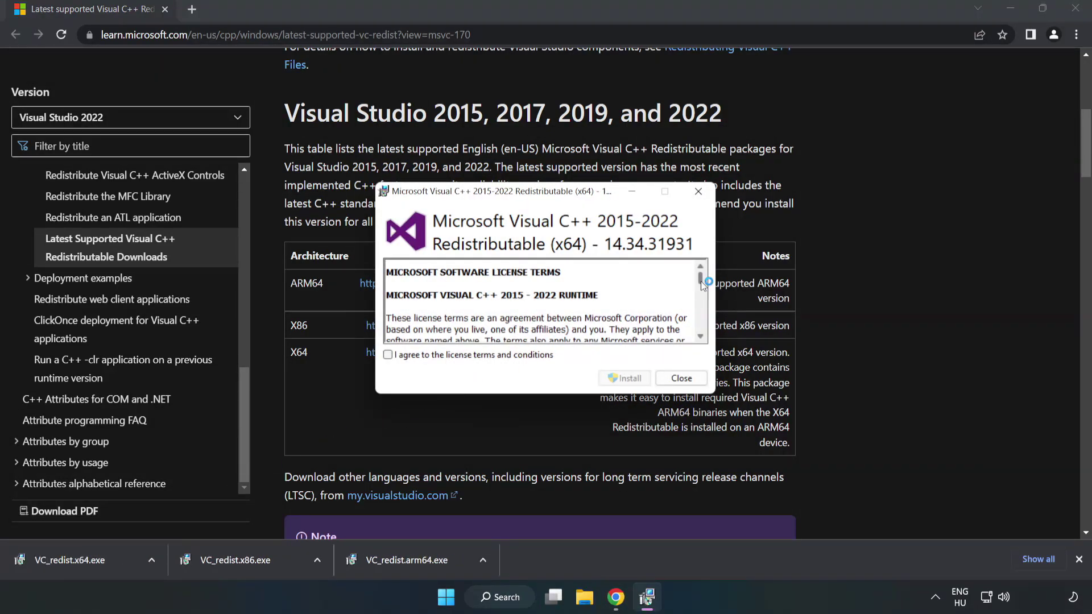
pyautogui.moveTo(700, 281); pyautogui.dragTo(702, 332)
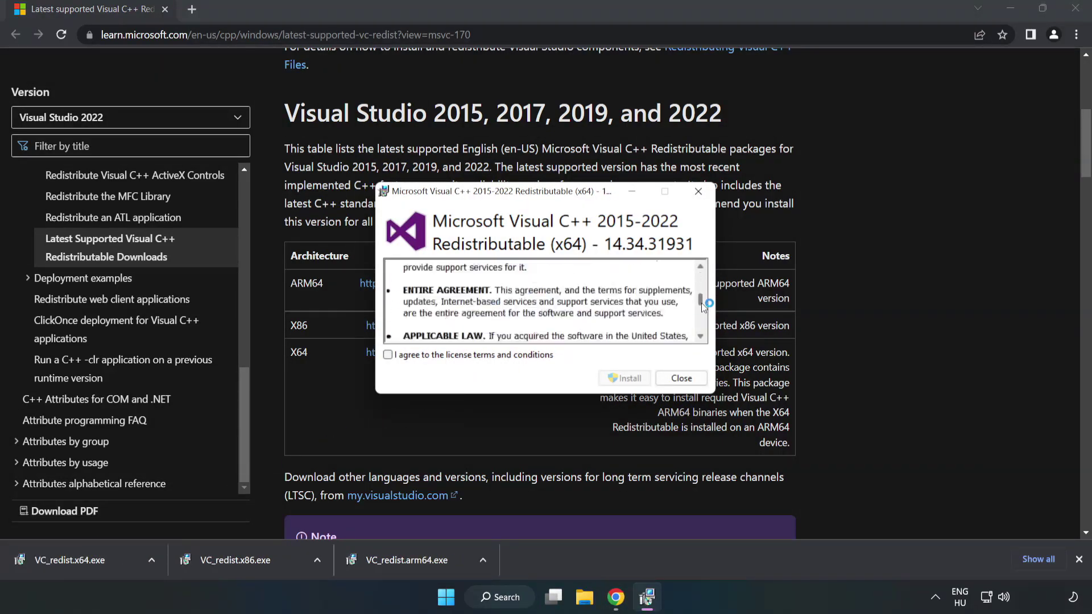
pyautogui.click(388, 355)
pyautogui.click(619, 376)
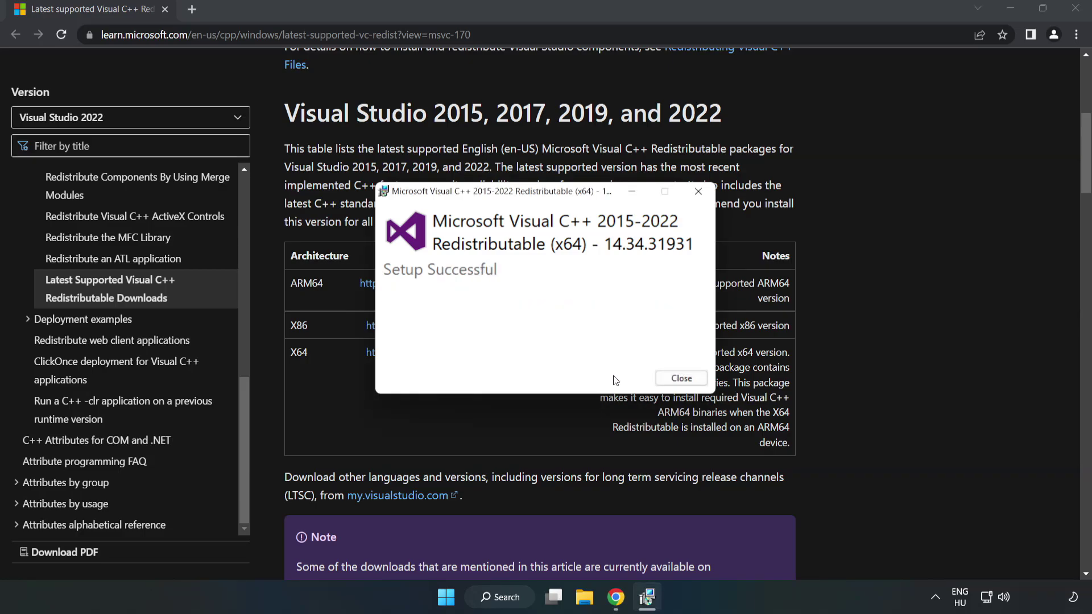
pyautogui.click(688, 384)
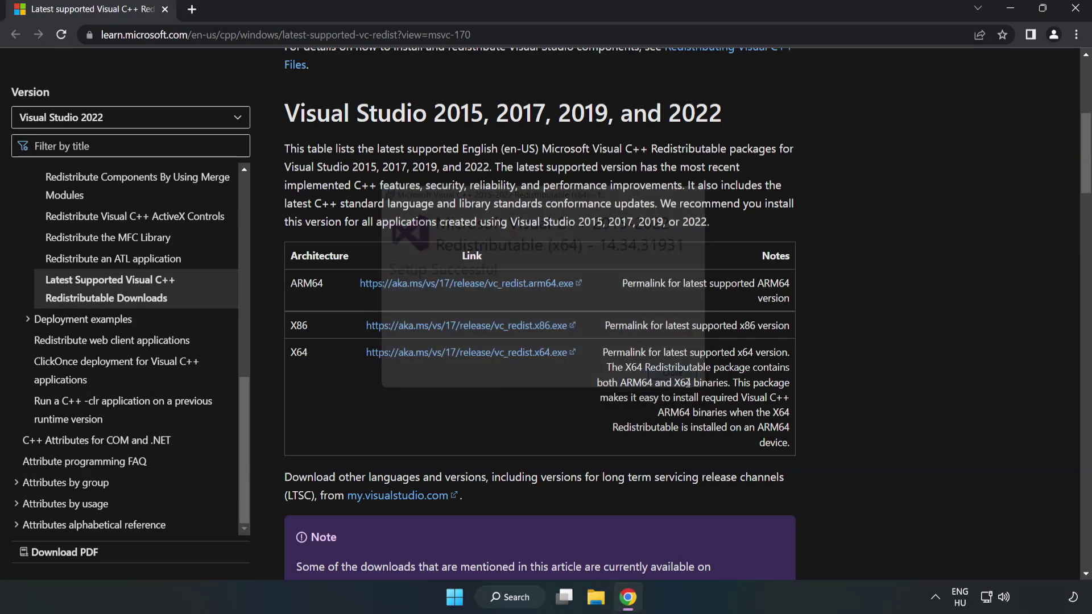
pyautogui.click(1077, 10)
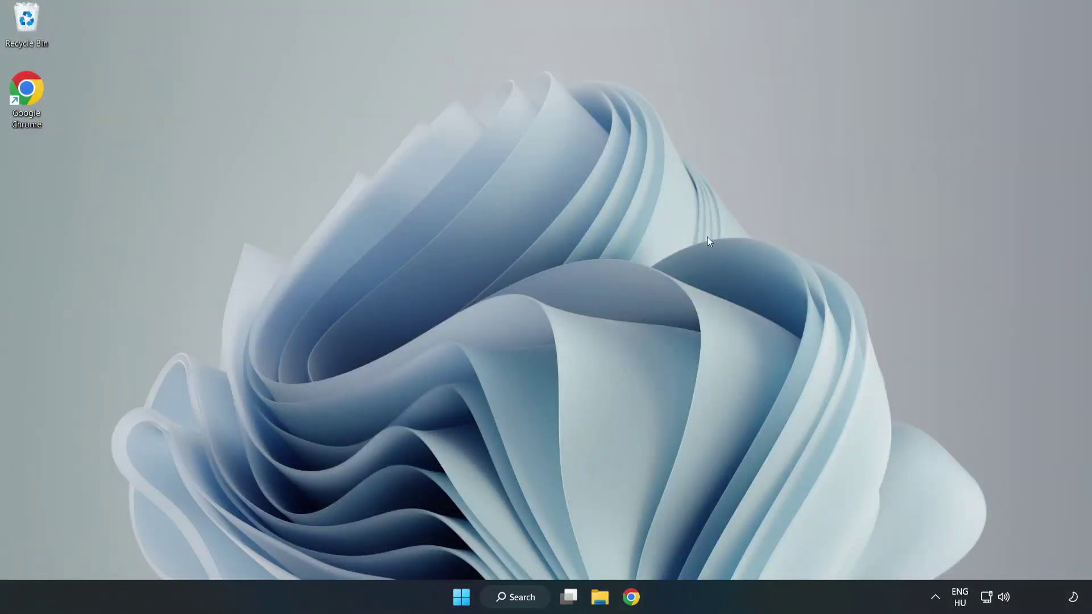
# Search for cmd and launch Command Prompt as administrator, centring its window.
pyautogui.click(529, 599)
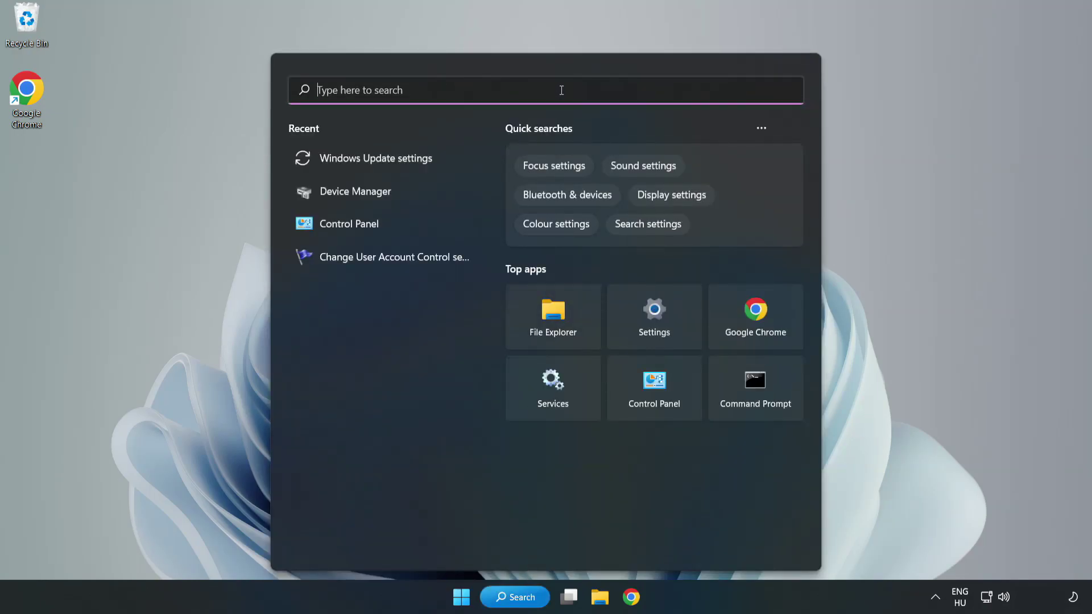
pyautogui.write('cmd')
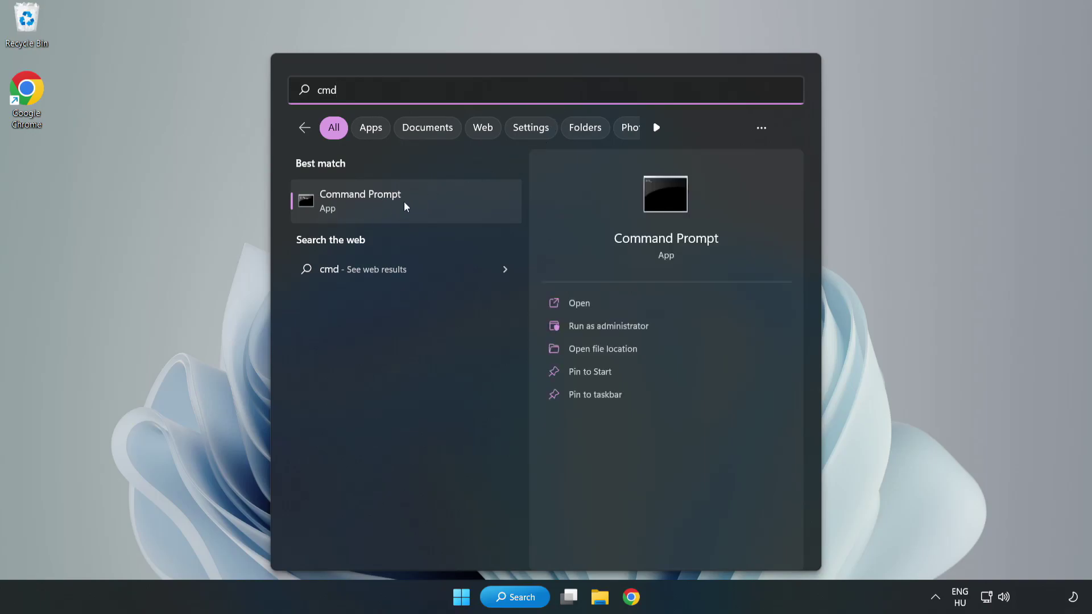
pyautogui.rightClick(428, 206)
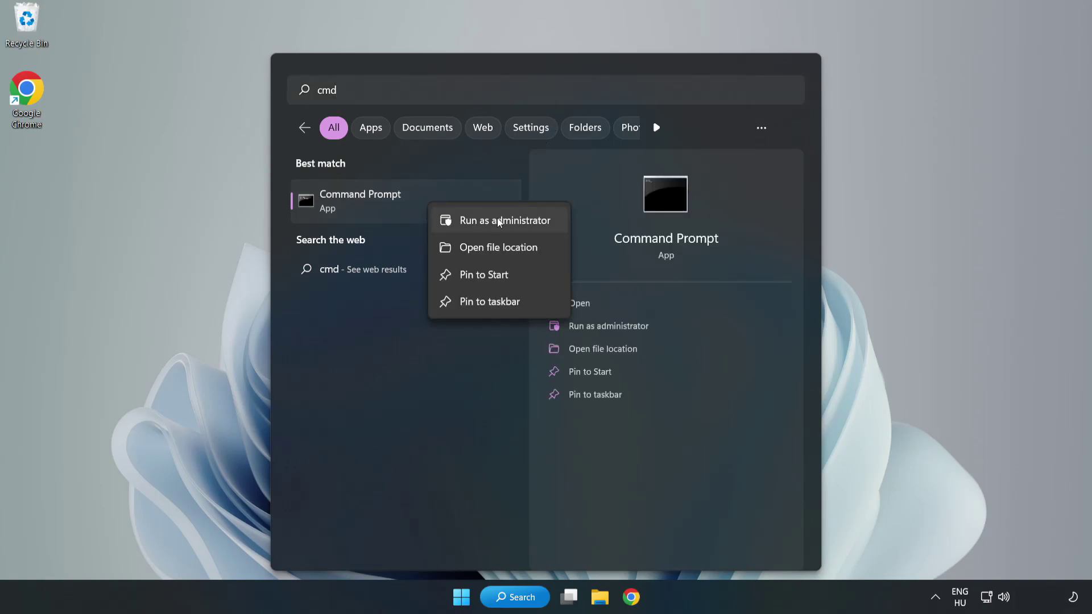
pyautogui.click(471, 222)
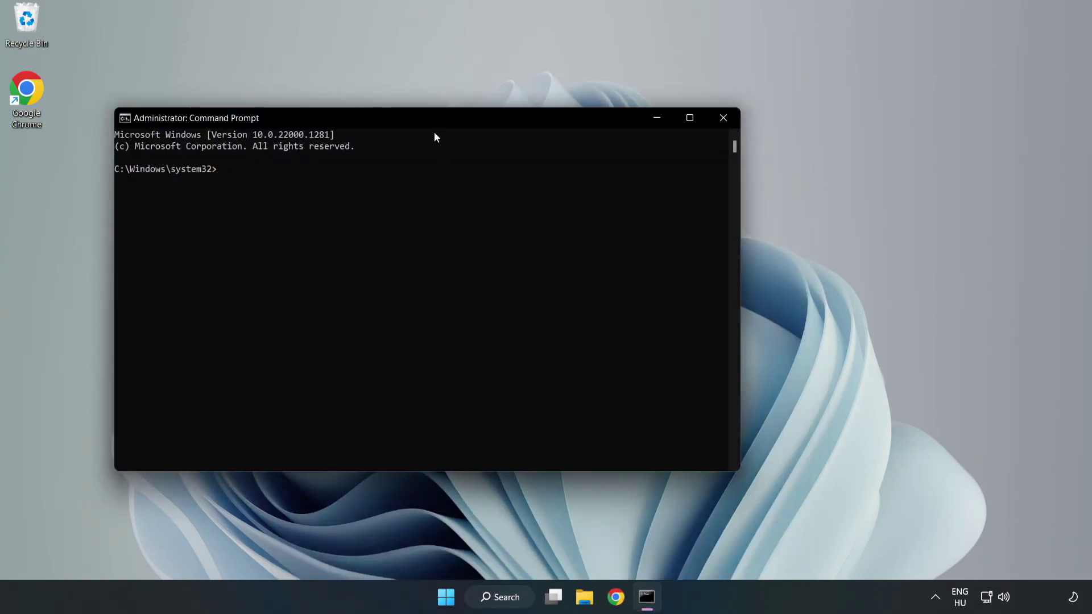
pyautogui.moveTo(438, 119); pyautogui.dragTo(555, 124)
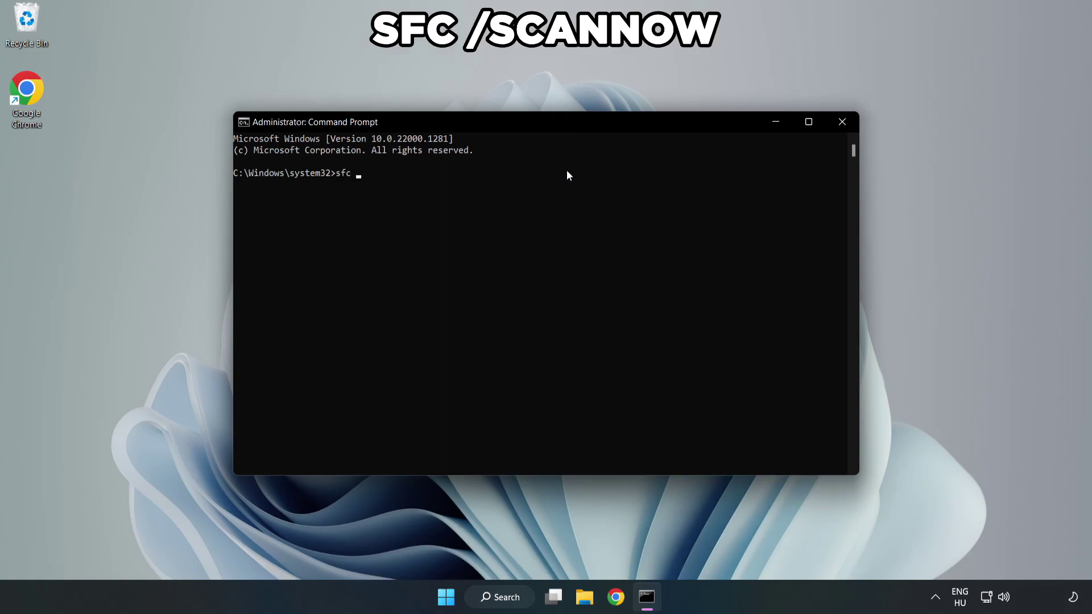
pyautogui.write('/scann')
pyautogui.write('ow')
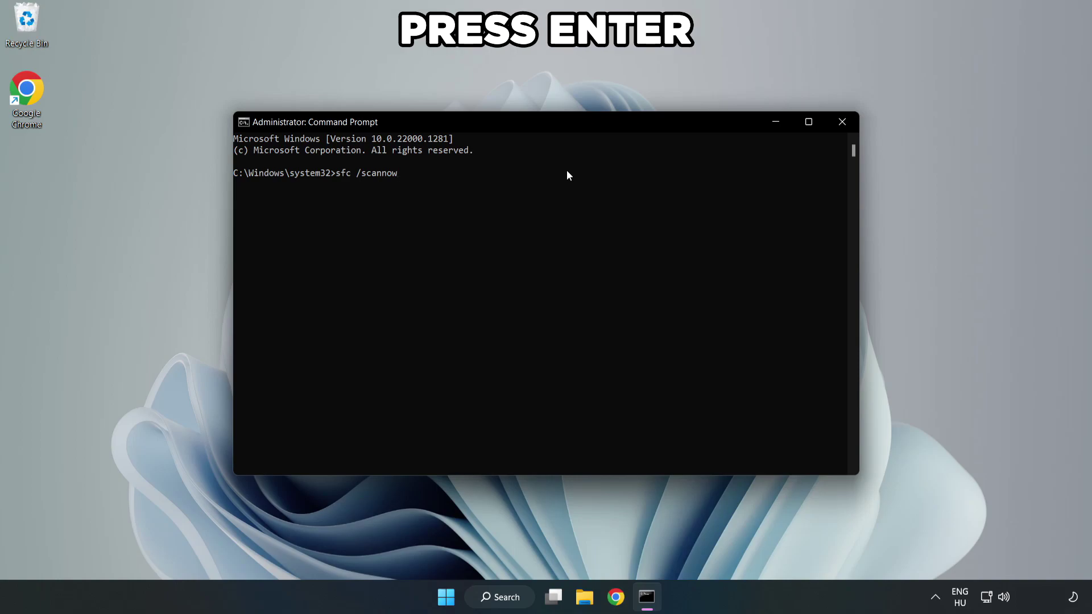
# Run sfc /scannow to 100% with no integrity violations, then close Command Prompt.
pyautogui.press('Return')
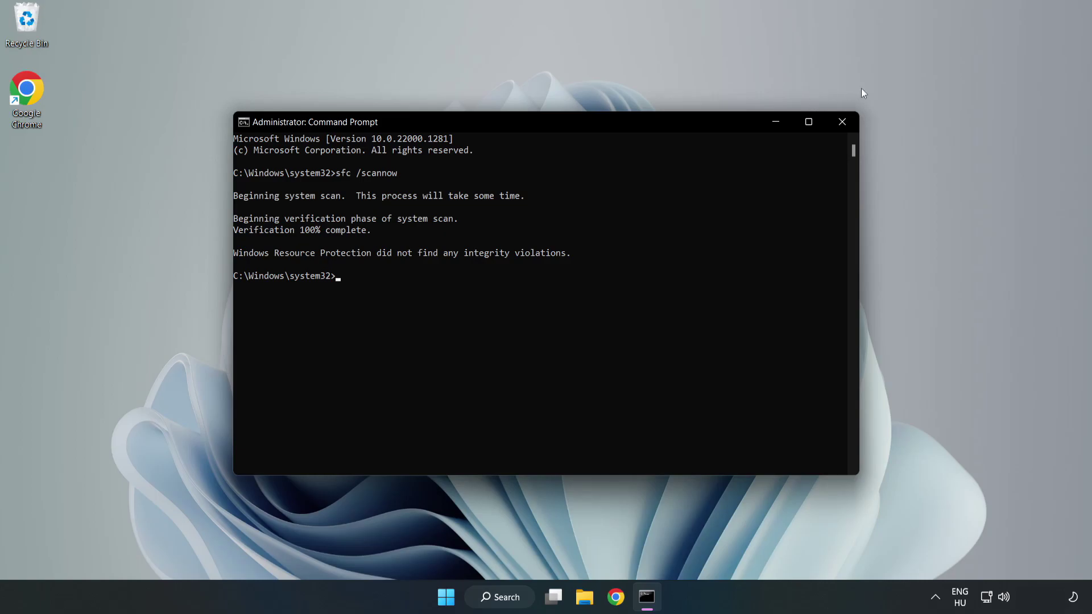
pyautogui.click(840, 126)
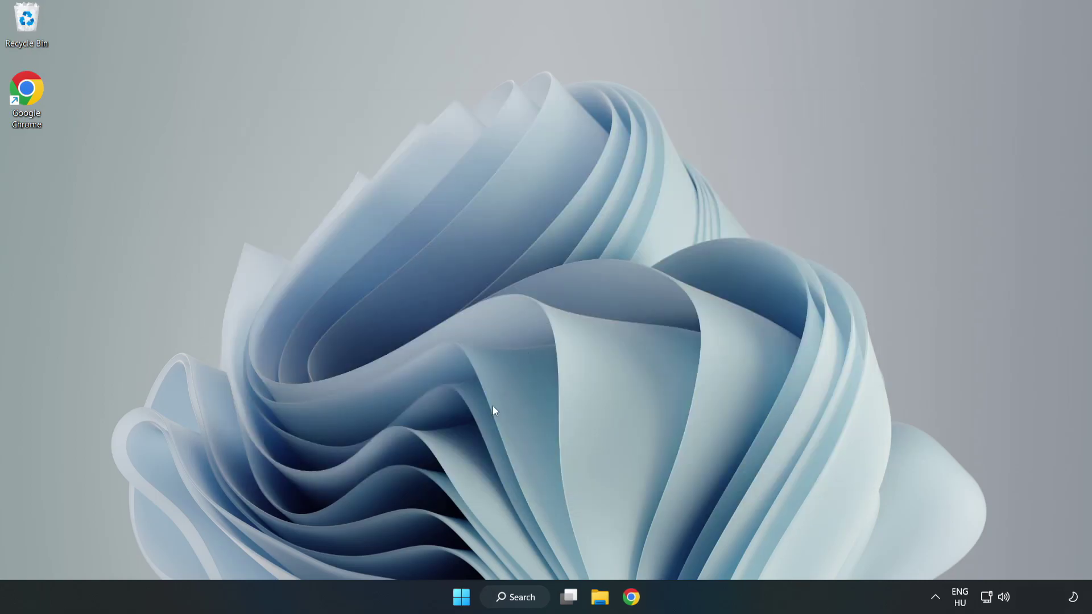
# Show the Start menu's power options with Sleep, Shut down and Restart.
pyautogui.click(461, 597)
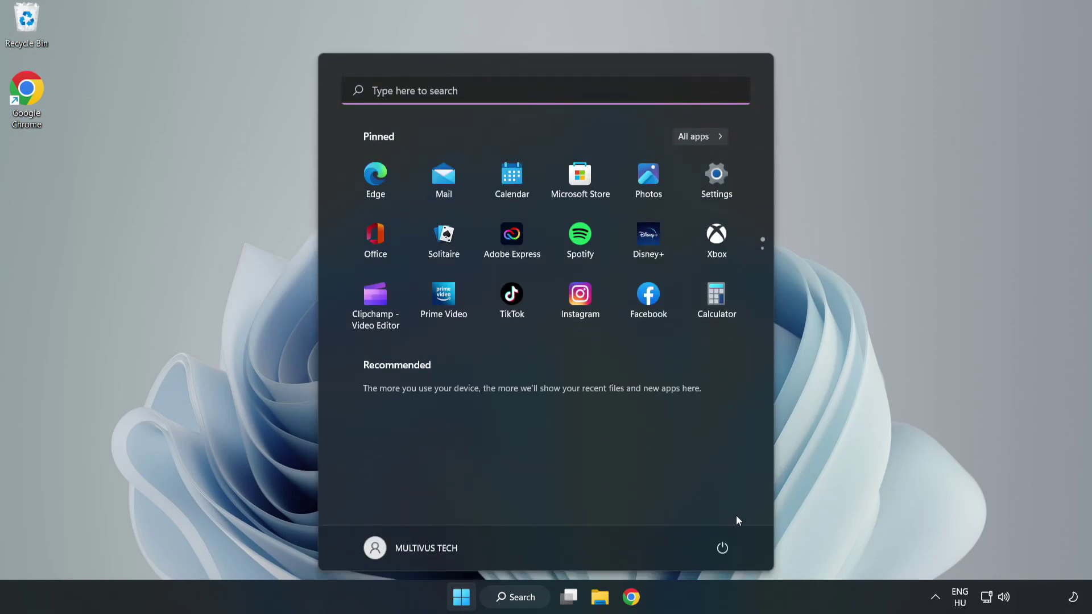
pyautogui.click(726, 548)
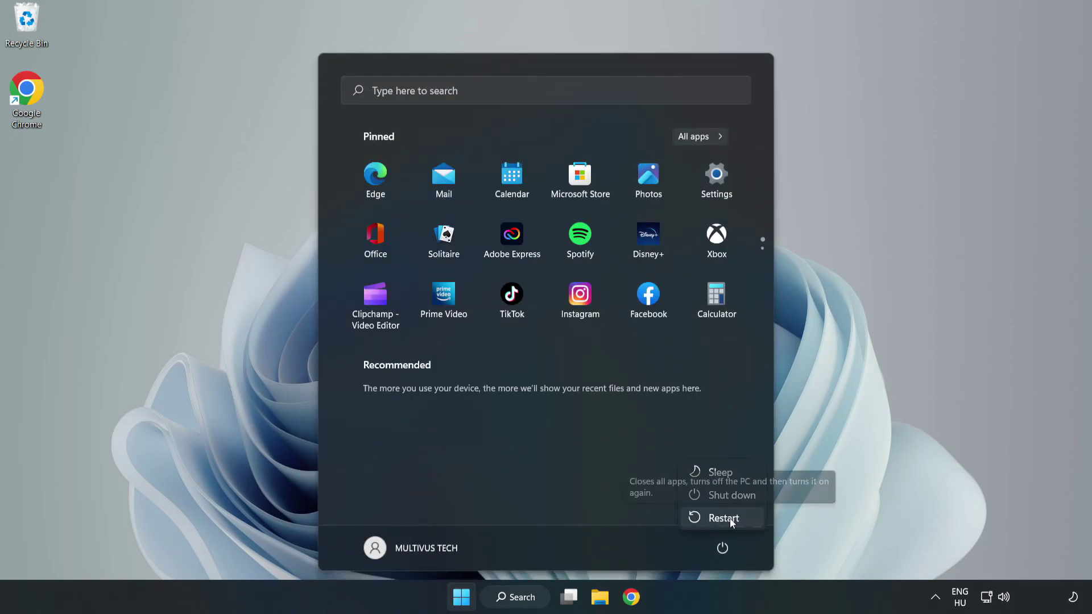